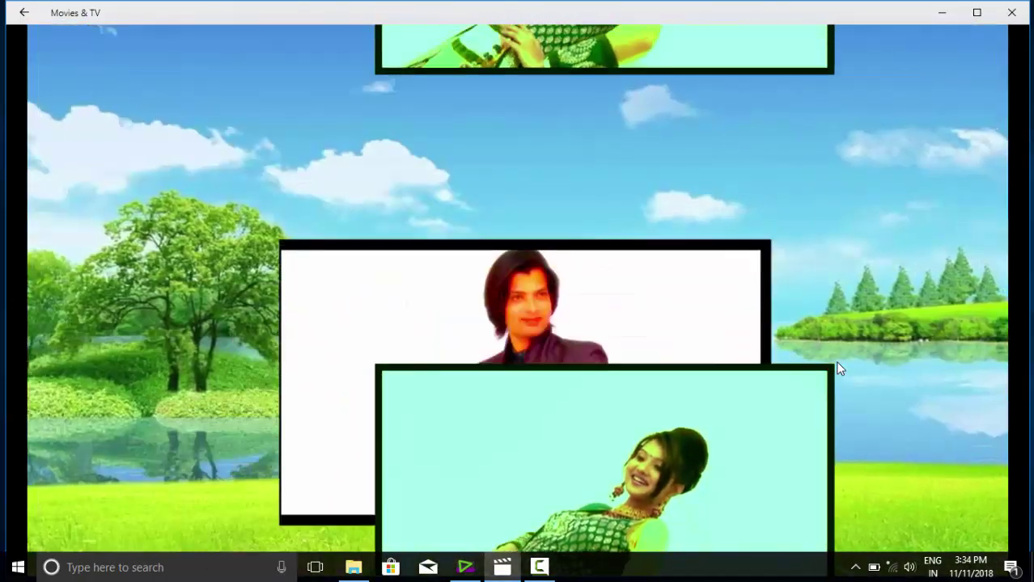
# Preview the sliding-photo section of the "bangla new song" video around 0:01:03 and pause it there.
pyautogui.click(838, 366)
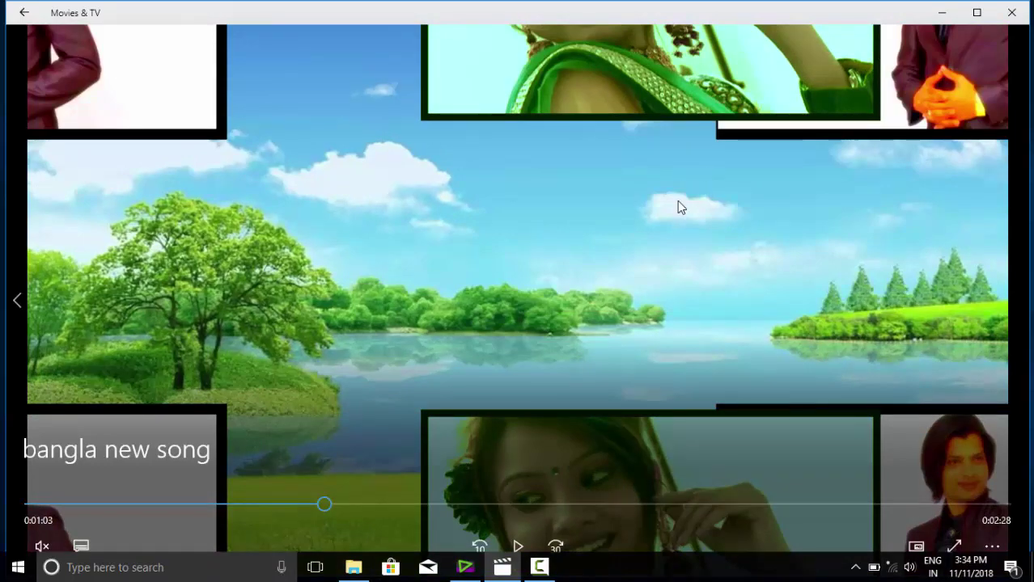
pyautogui.click(580, 255)
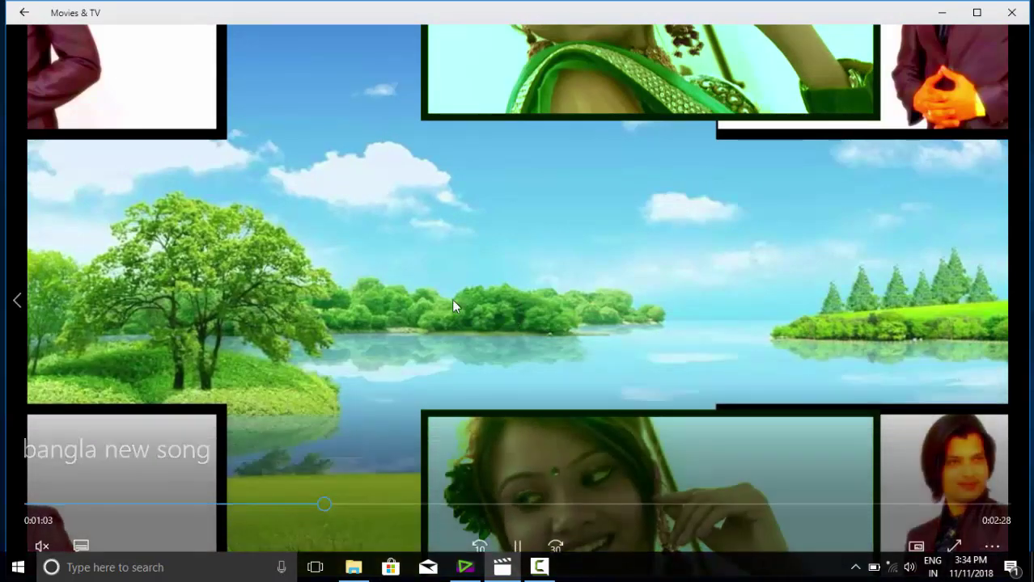
pyautogui.click(453, 306)
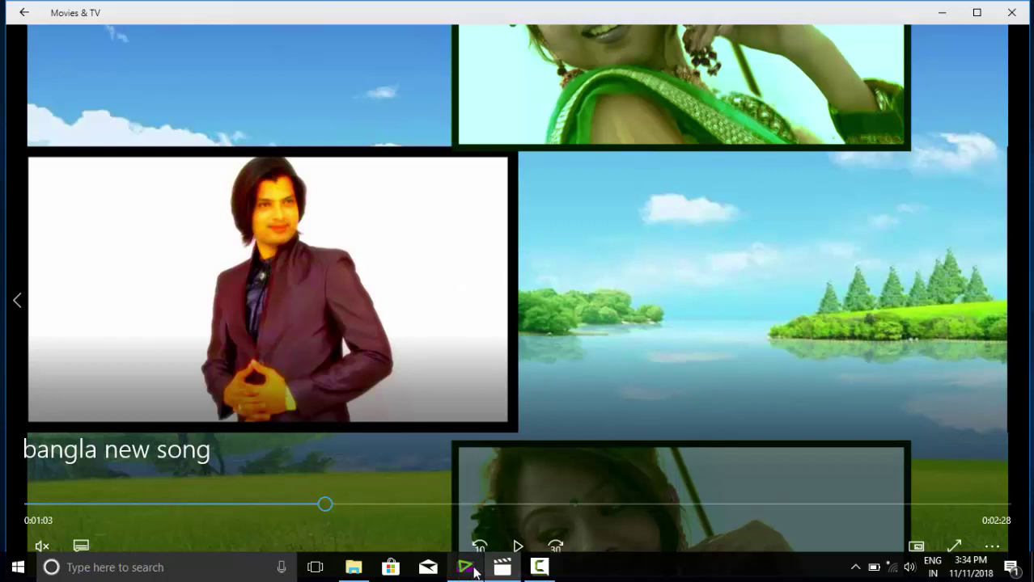
# Switch to EDIUS and open the "Bangla new song project Elo Monete Basanto" project from the "elo mone te basanta bahar" folder on Local Disk (D:).
pyautogui.click(475, 573)
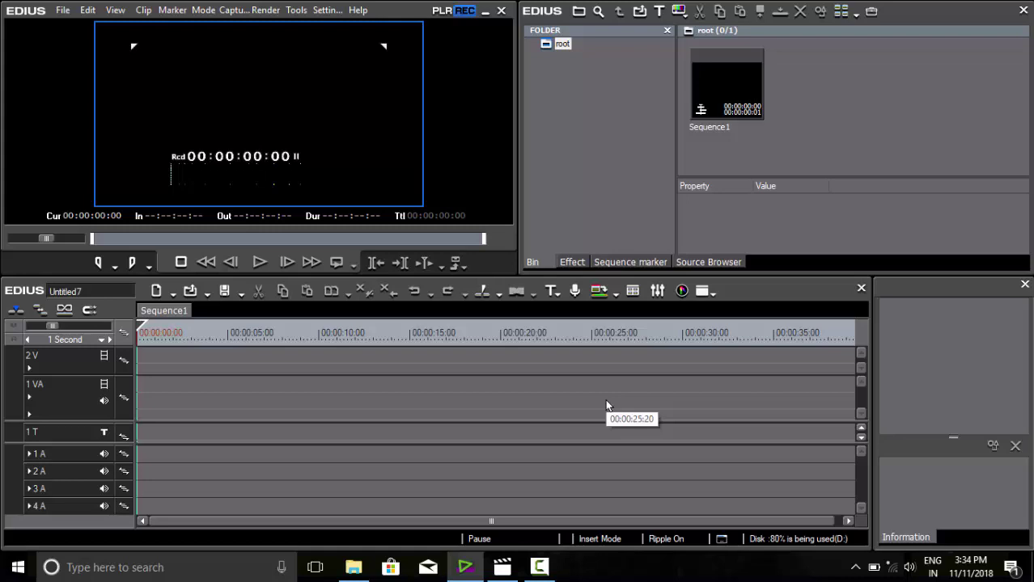
pyautogui.hotkey('ctrl', 'o')
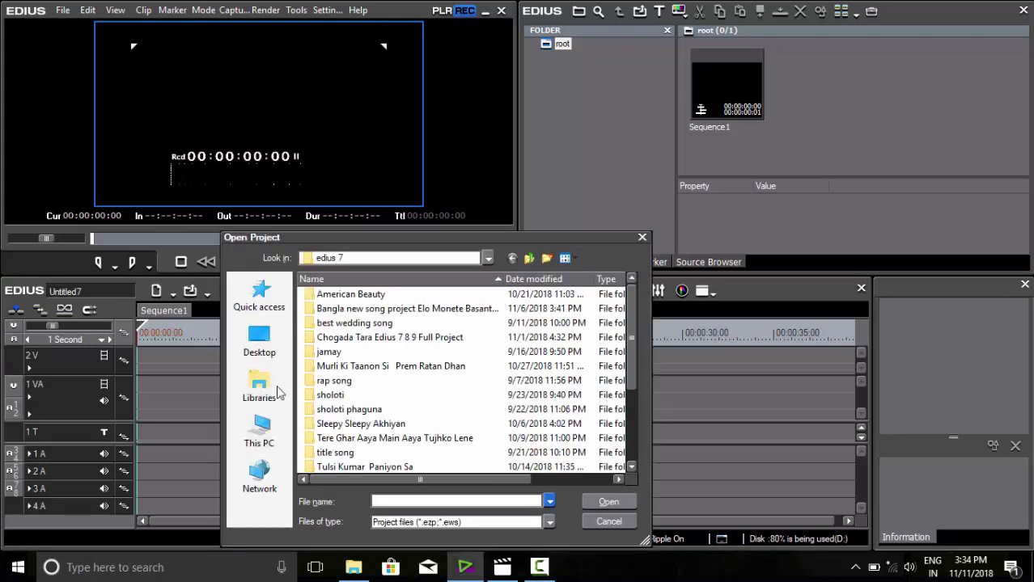
pyautogui.click(259, 431)
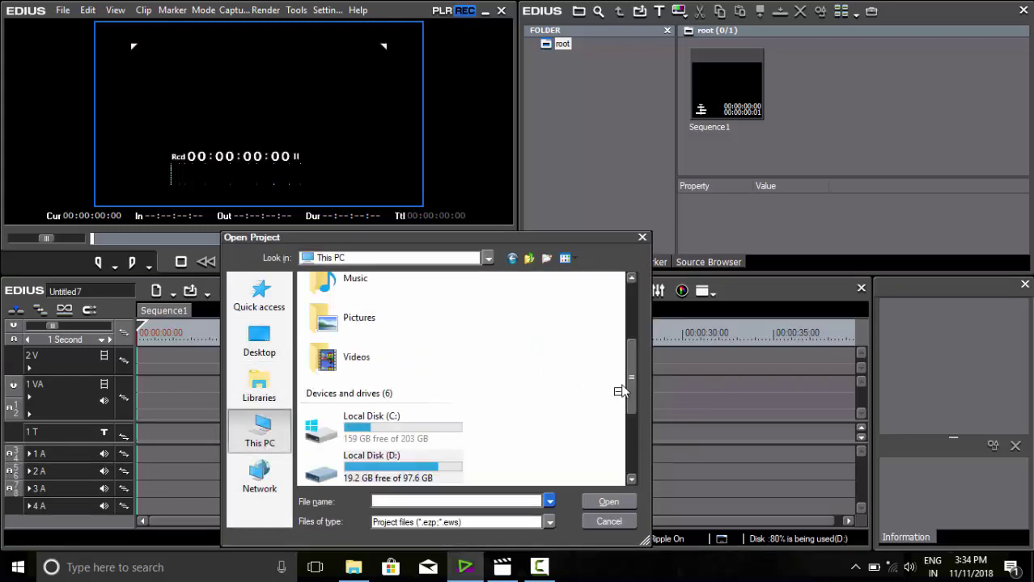
pyautogui.moveTo(632, 379); pyautogui.dragTo(634, 423)
pyautogui.doubleClick(398, 368)
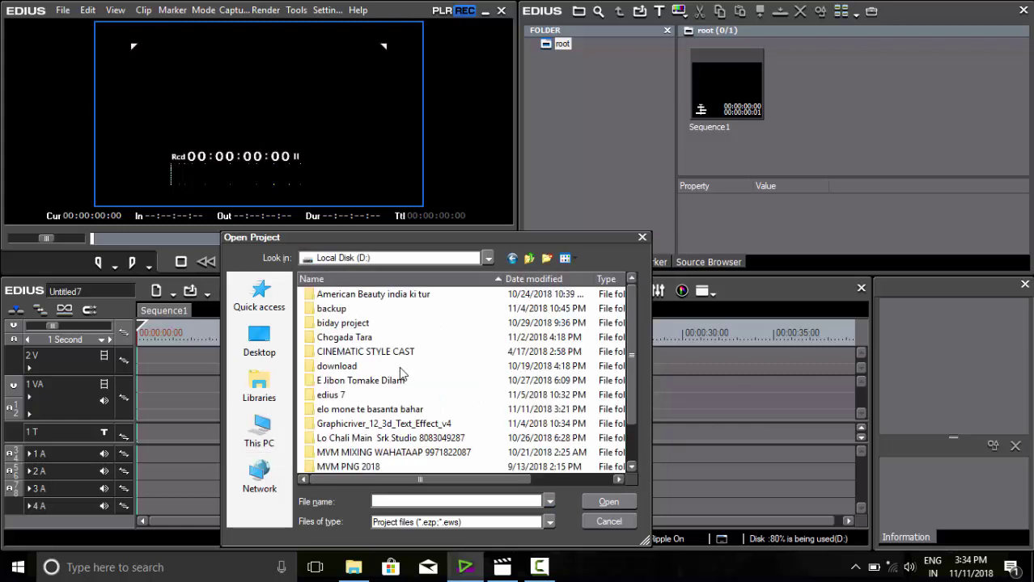
pyautogui.moveTo(635, 368); pyautogui.dragTo(640, 387)
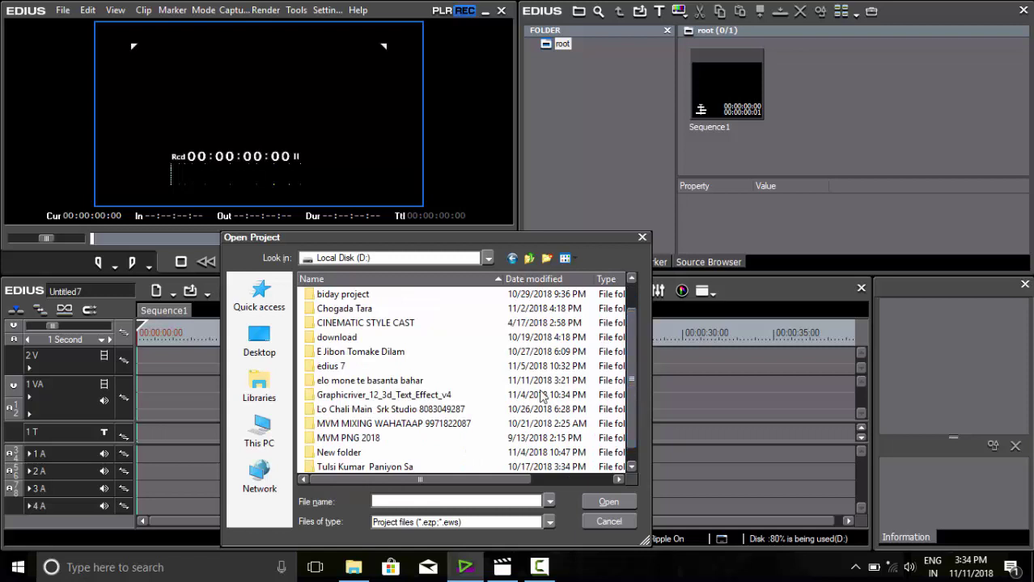
pyautogui.click(387, 381)
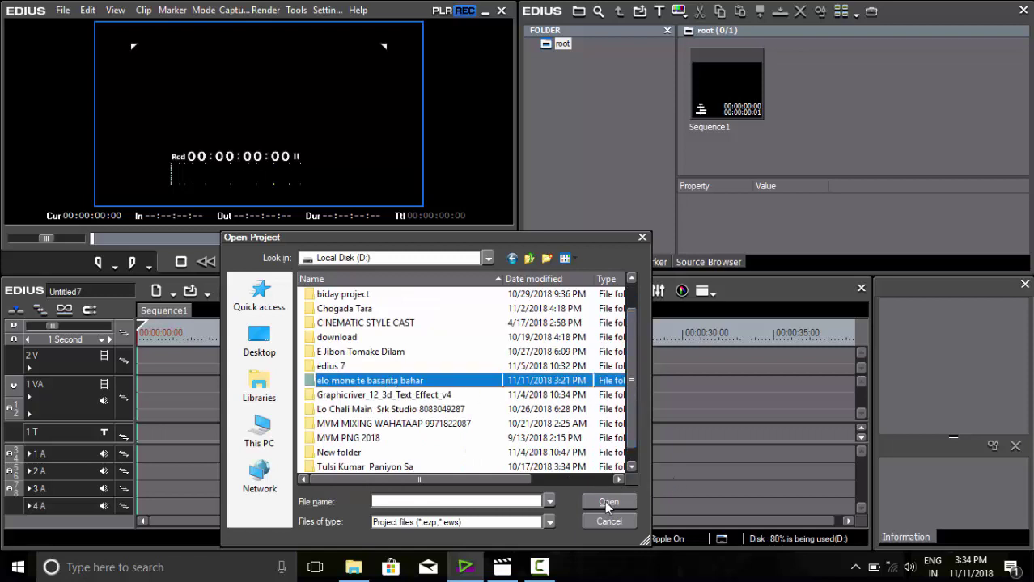
pyautogui.doubleClick(437, 386)
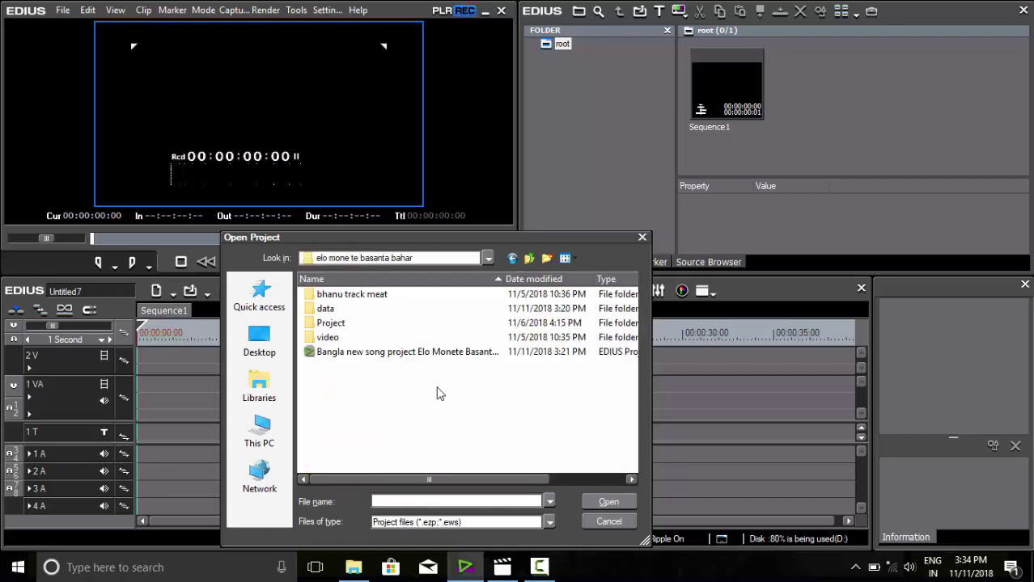
pyautogui.click(374, 353)
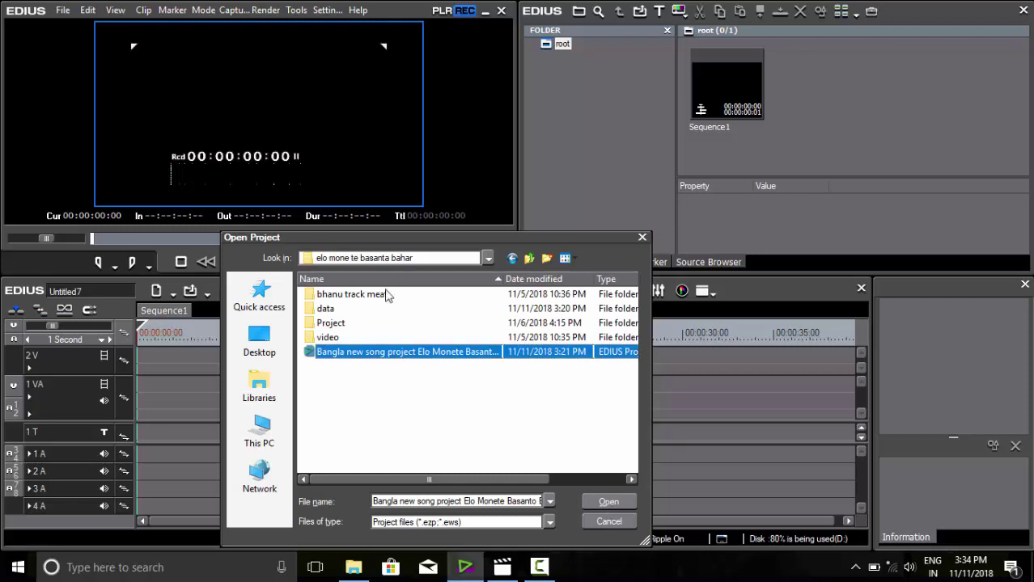
pyautogui.click(609, 502)
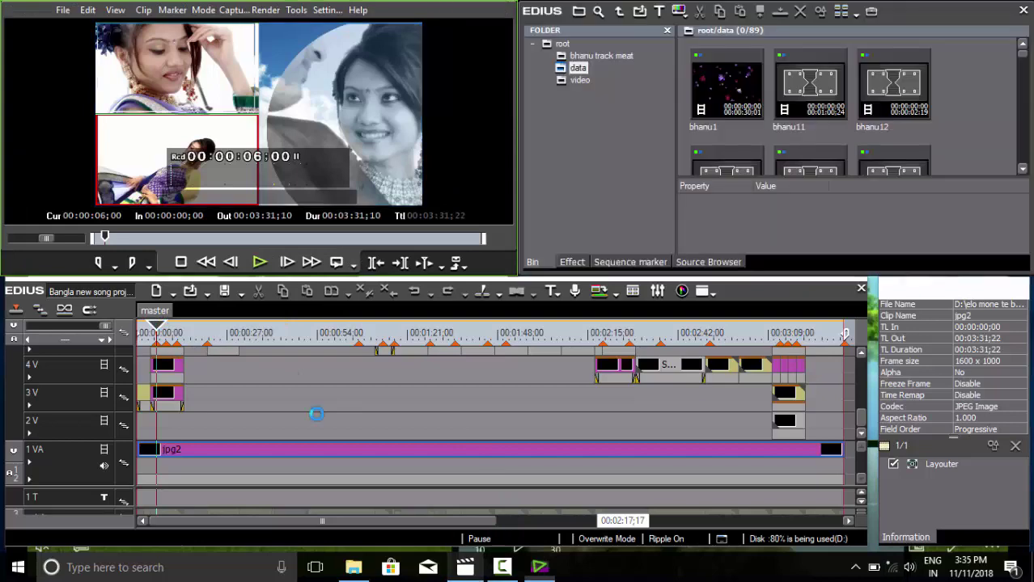
# Switch to Movies & TV to check the paused reference video, and return to the EDIUS project.
pyautogui.click(467, 568)
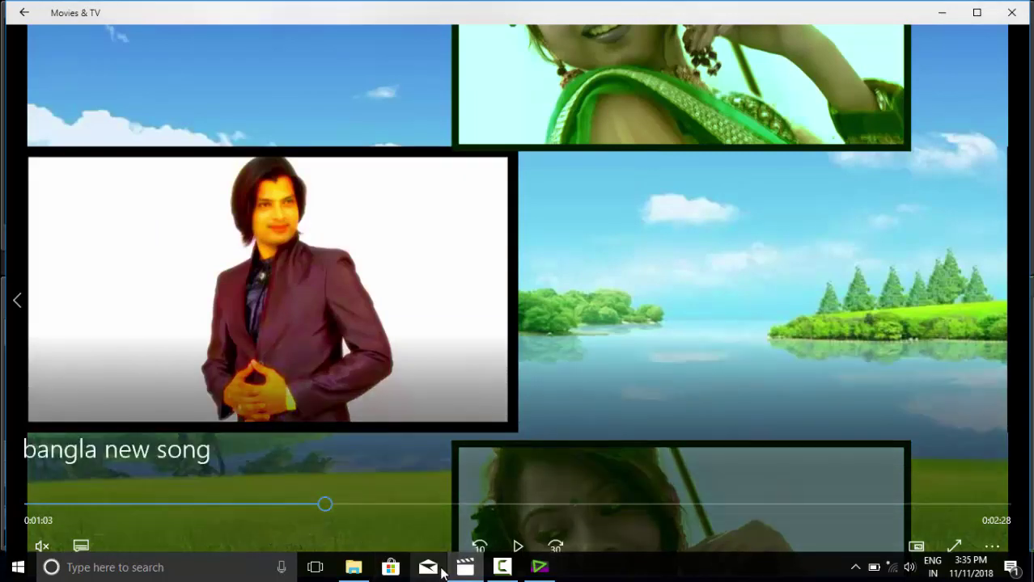
pyautogui.click(465, 567)
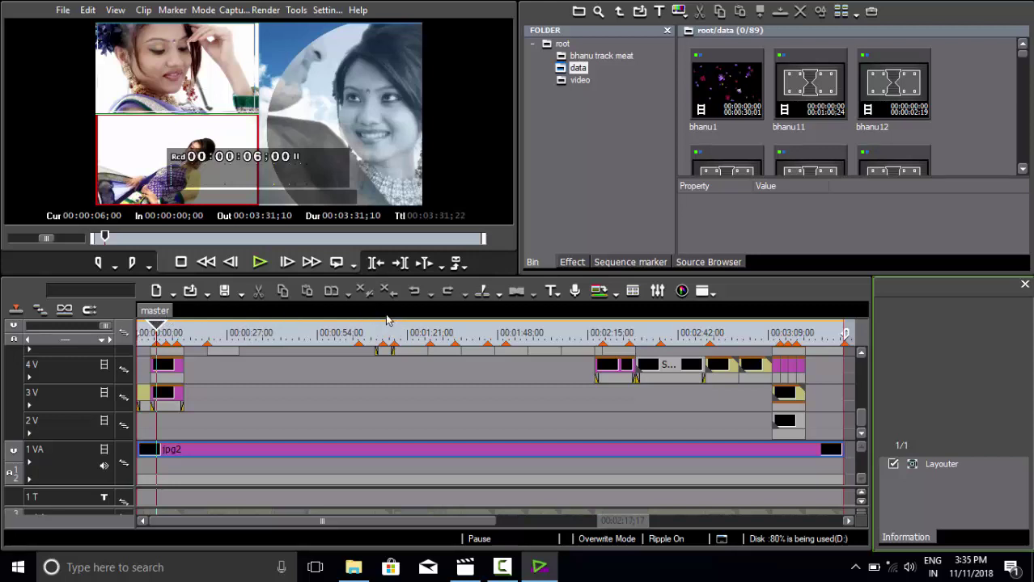
pyautogui.moveTo(331, 121); pyautogui.dragTo(362, 105)
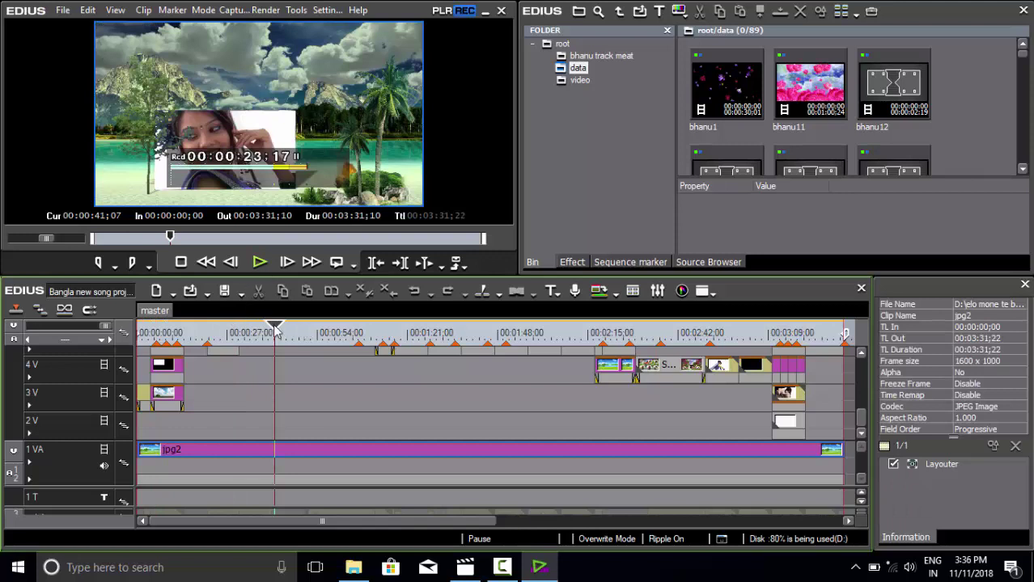
# Scrub the master timeline to find the sliding-photo section at 00:01:06;16 and examine the video tracks there.
pyautogui.click(357, 325)
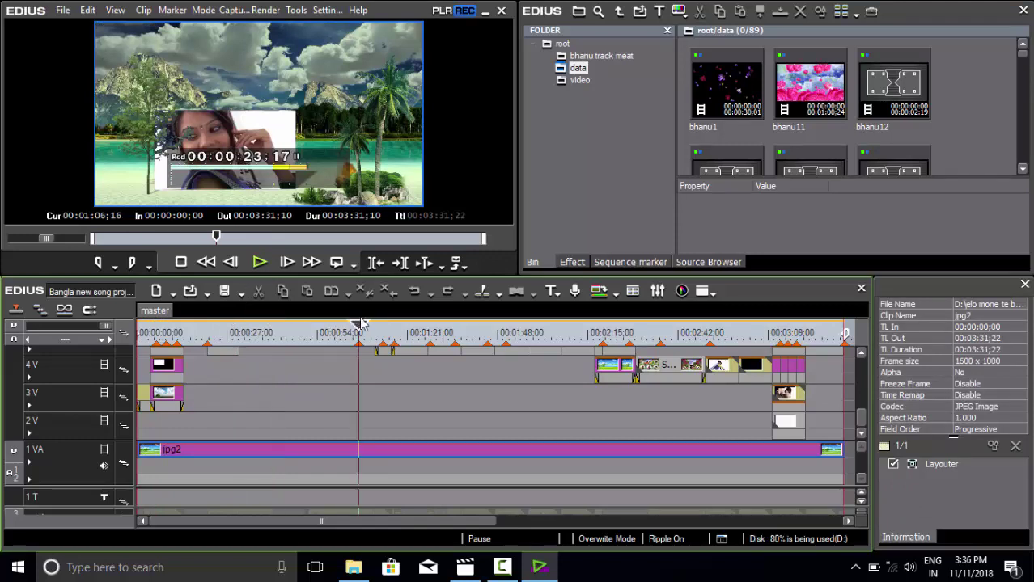
pyautogui.moveTo(358, 327); pyautogui.dragTo(411, 328)
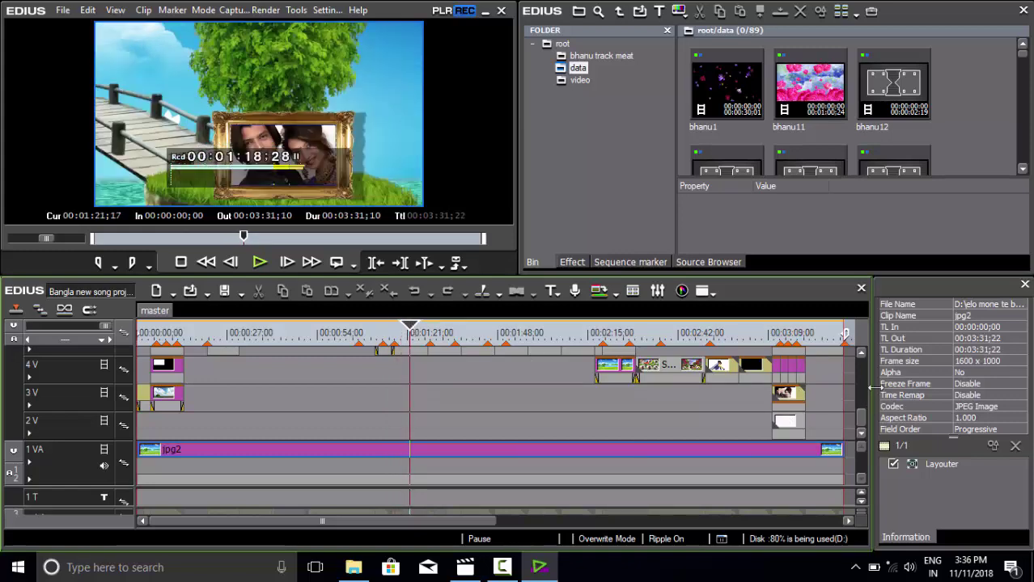
pyautogui.moveTo(863, 420); pyautogui.dragTo(859, 394)
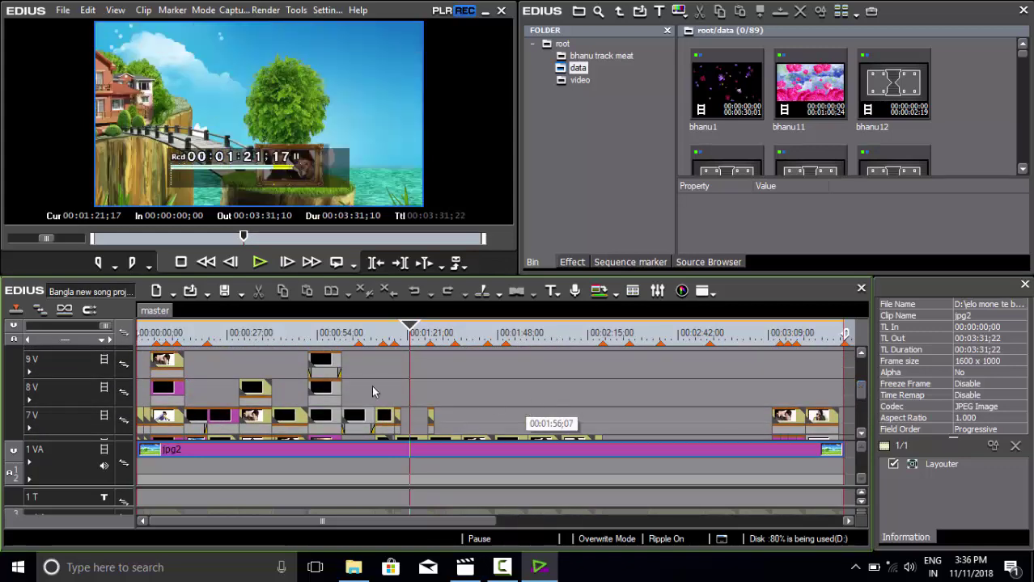
pyautogui.moveTo(412, 327); pyautogui.dragTo(400, 332)
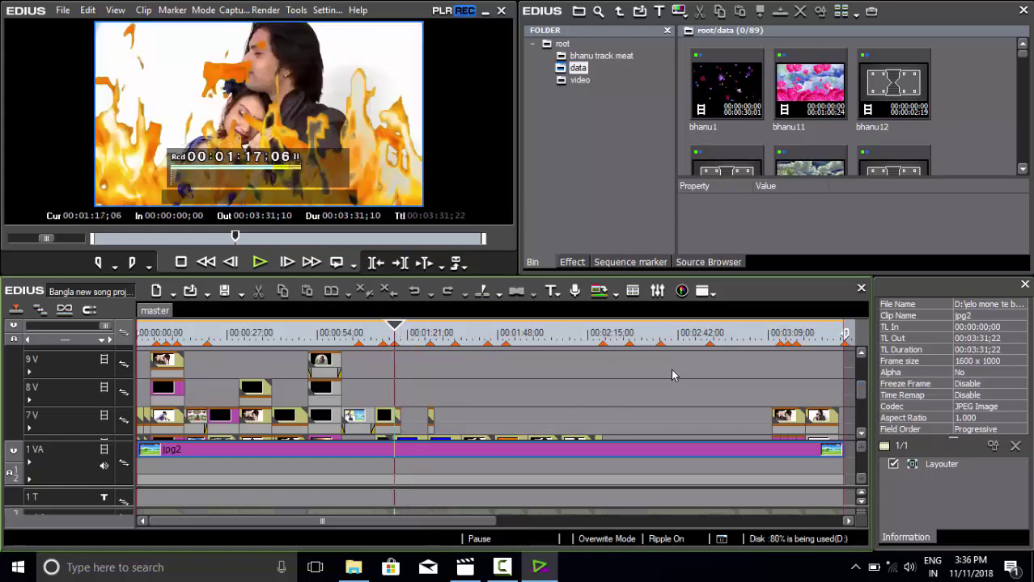
pyautogui.moveTo(862, 394); pyautogui.dragTo(861, 416)
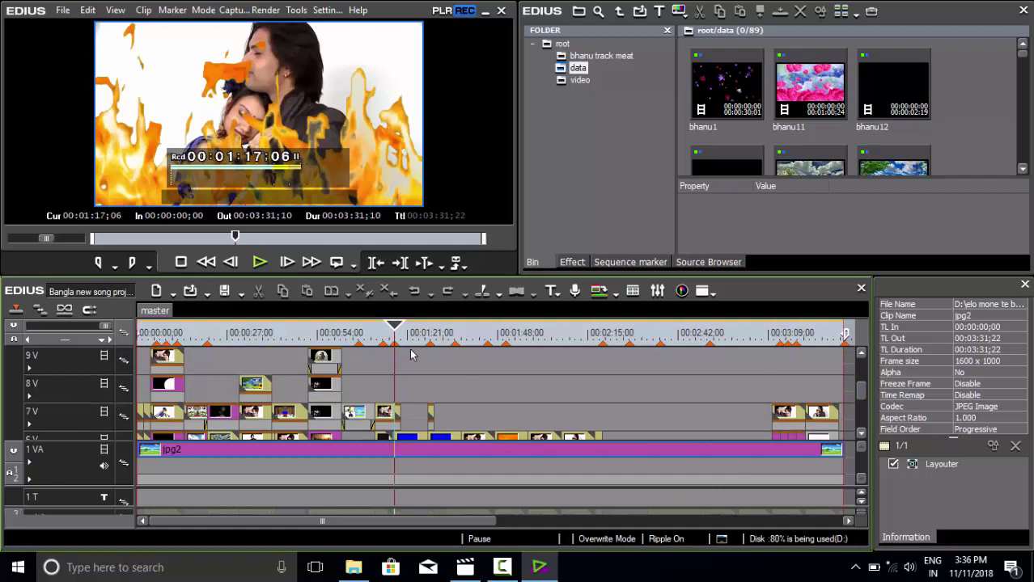
pyautogui.moveTo(394, 332); pyautogui.dragTo(324, 348)
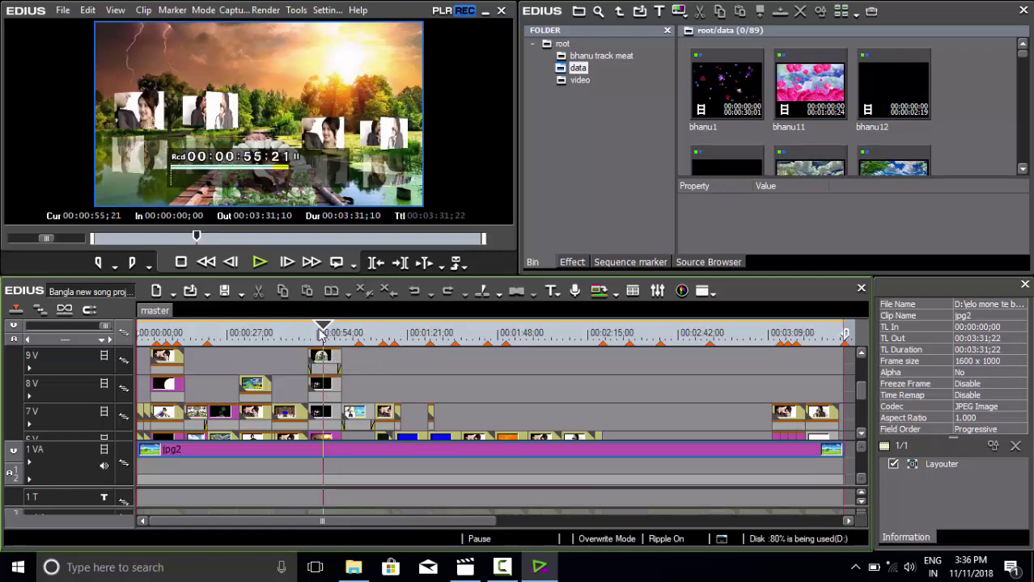
pyautogui.moveTo(324, 331); pyautogui.dragTo(363, 334)
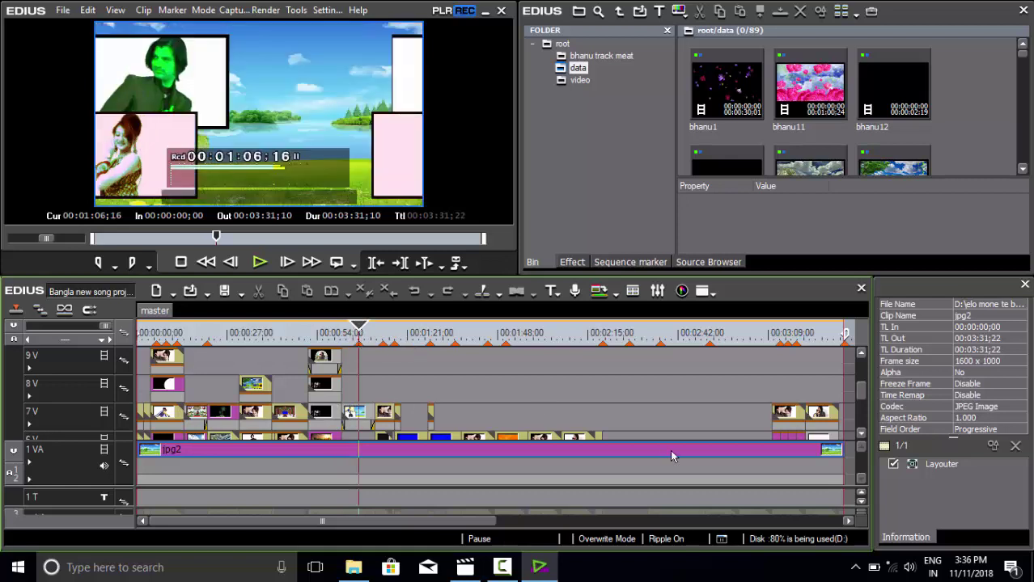
pyautogui.moveTo(862, 392)
pyautogui.mouseDown()
pyautogui.moveTo(872, 436)
pyautogui.moveTo(865, 388)
pyautogui.moveTo(864, 403)
pyautogui.mouseUp()
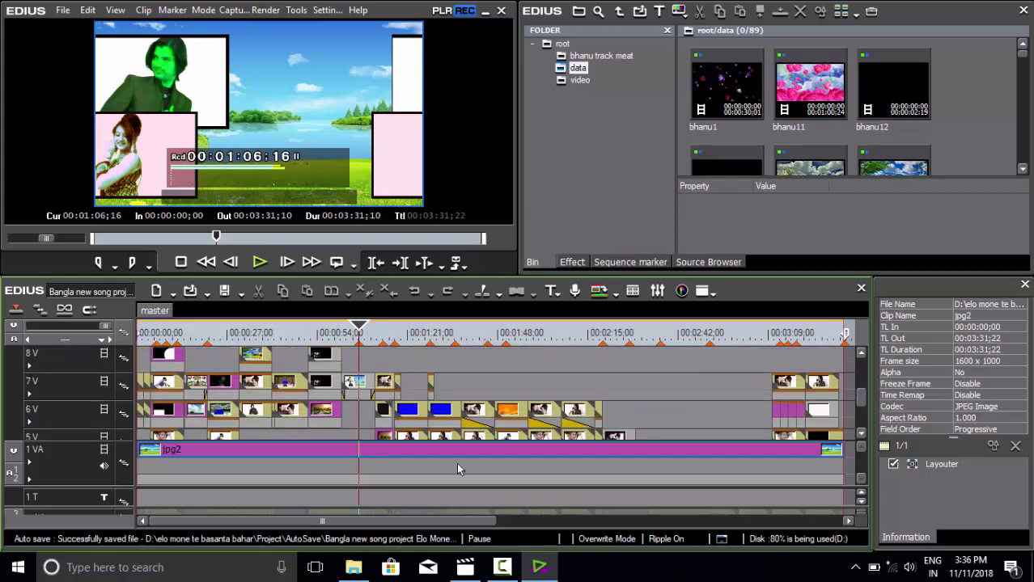
# Open the neighbouring nested clips Sequence29 and Sequence30 from track 7 V of the master timeline.
pyautogui.click(359, 389)
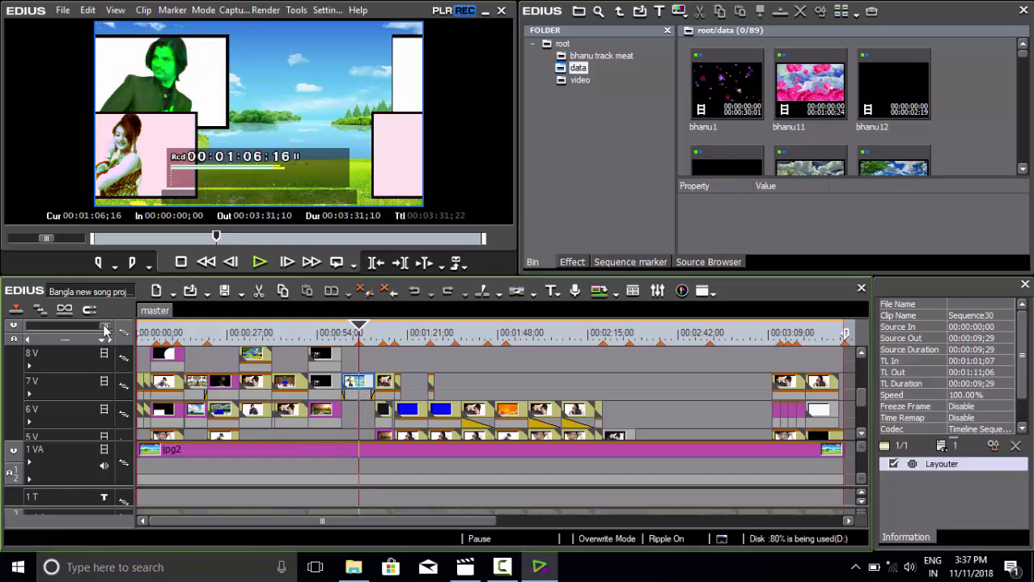
pyautogui.moveTo(105, 331); pyautogui.dragTo(54, 343)
pyautogui.scroll(-4, 347, 380)
pyautogui.doubleClick(330, 388)
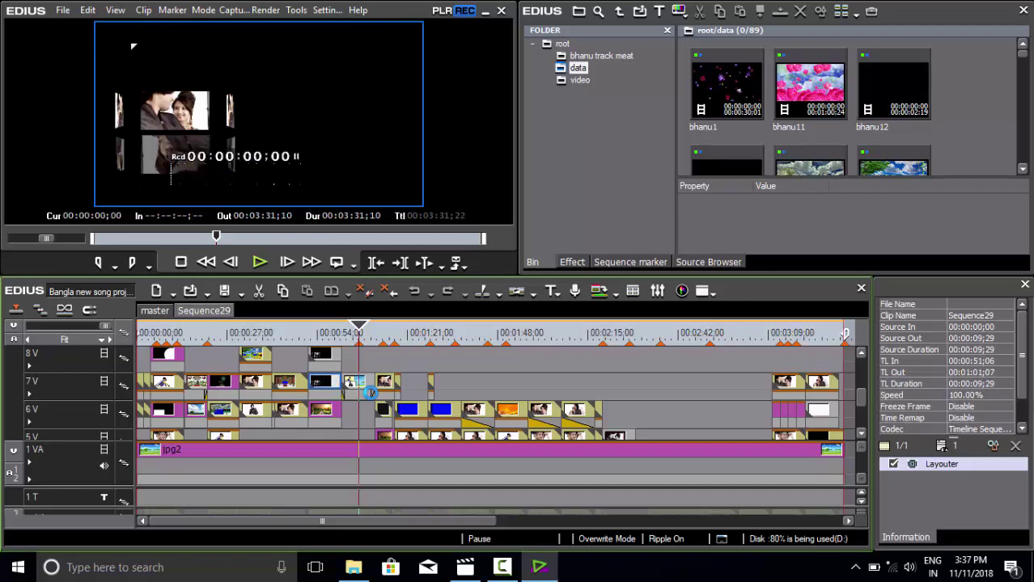
pyautogui.scroll(4, 355, 388)
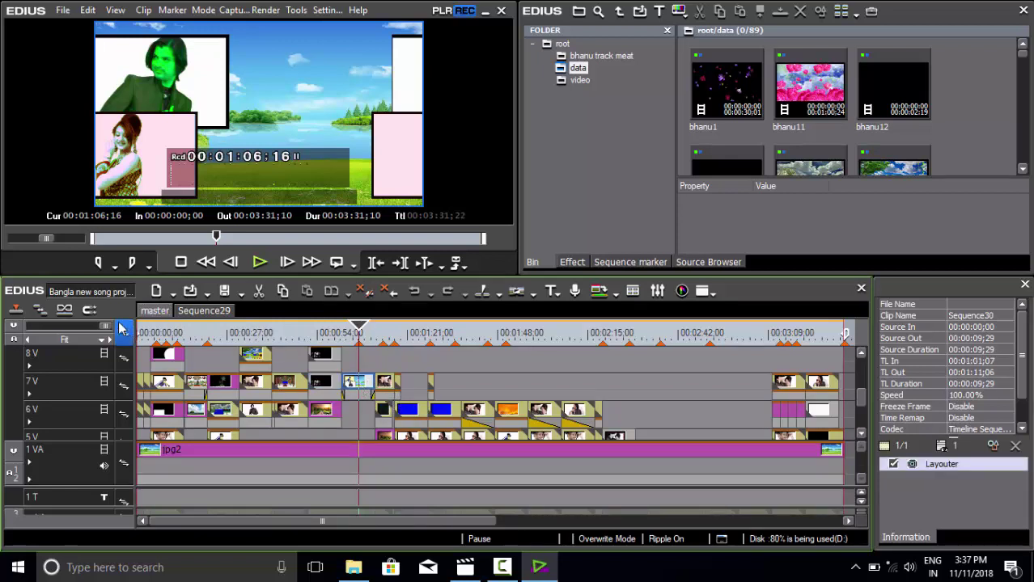
pyautogui.moveTo(105, 330); pyautogui.dragTo(59, 346)
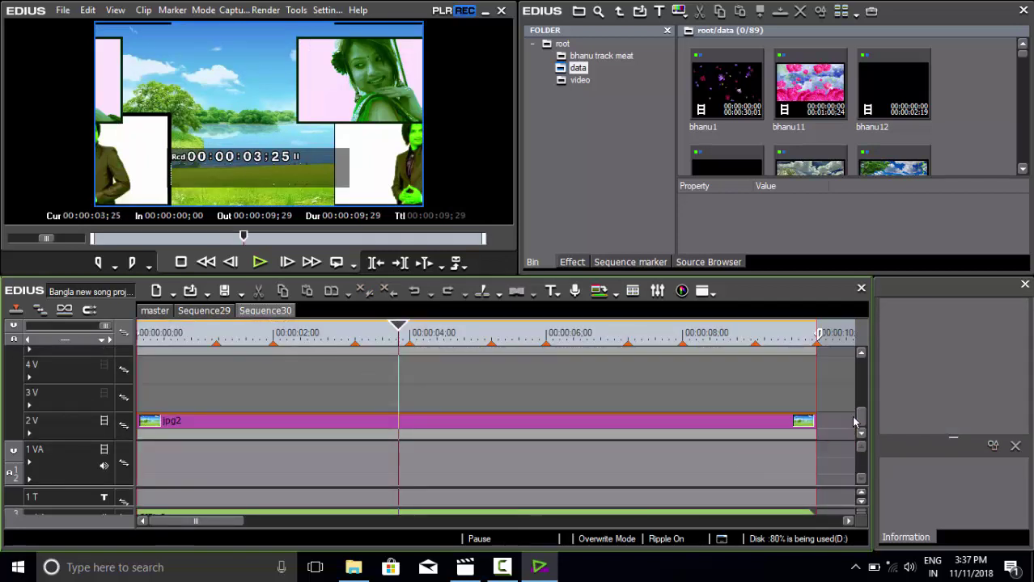
# Try Loop Slide speeds of -95 horizontal and -497 vertical on the boy 1 clip on track 5 V, discarding the changes.
pyautogui.moveTo(861, 426); pyautogui.dragTo(861, 411)
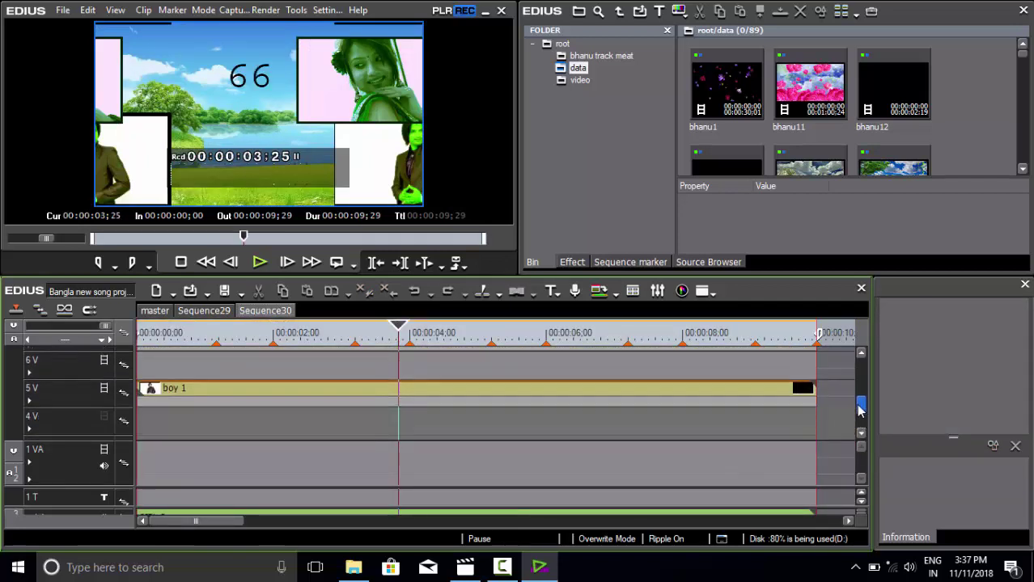
pyautogui.click(556, 394)
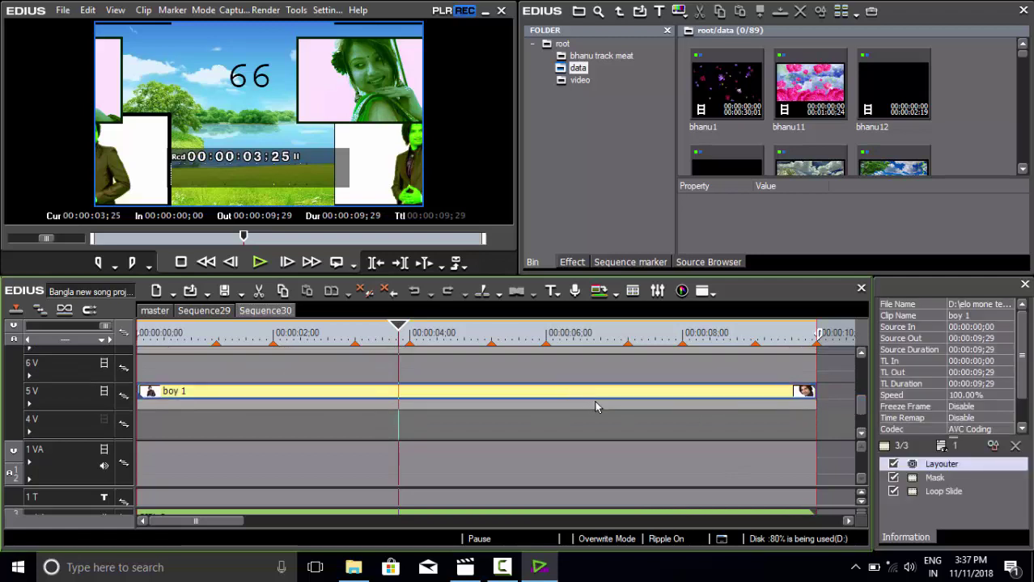
pyautogui.doubleClick(945, 491)
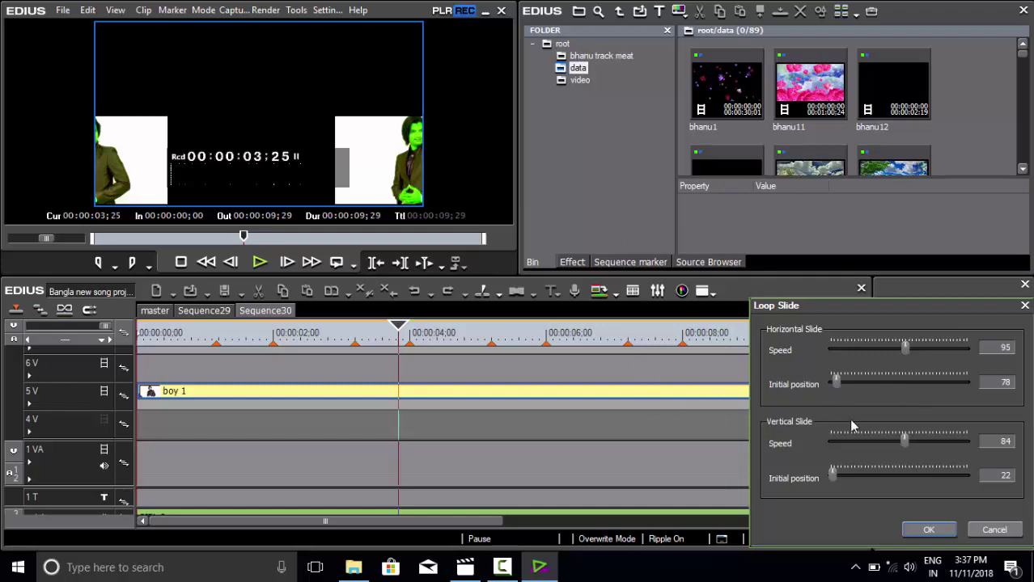
pyautogui.moveTo(906, 443); pyautogui.dragTo(864, 445)
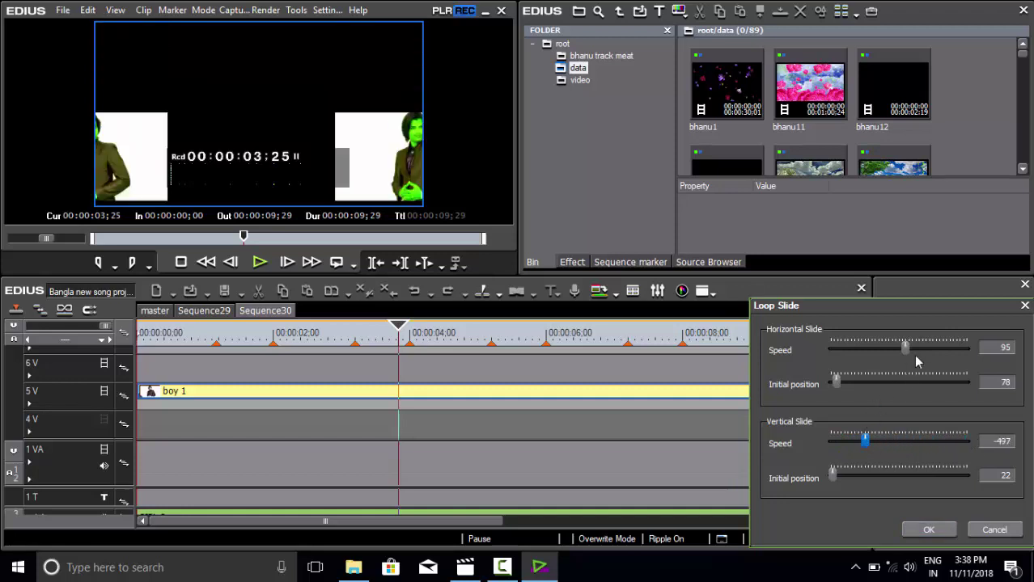
pyautogui.moveTo(905, 349); pyautogui.dragTo(891, 368)
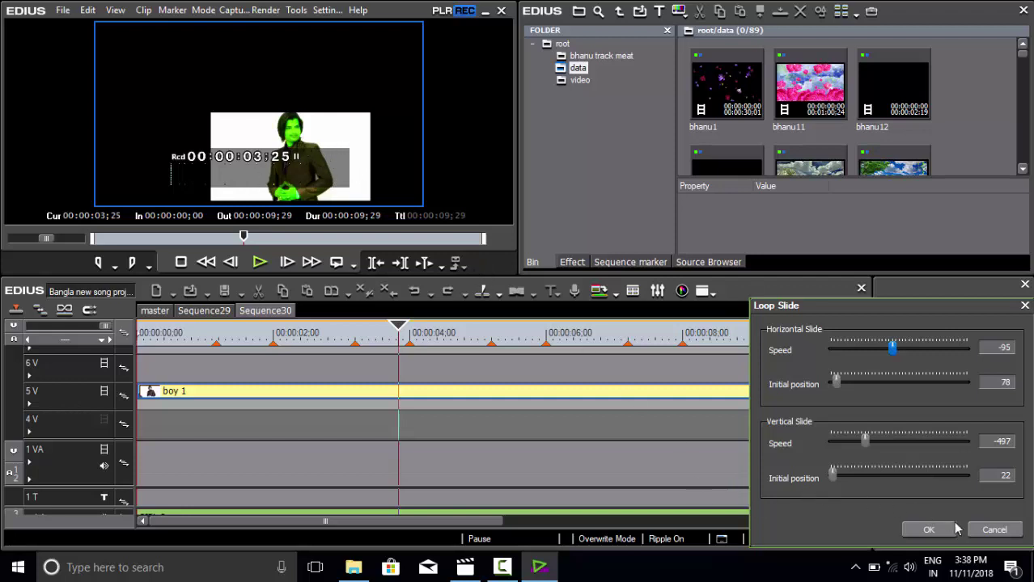
pyautogui.click(987, 531)
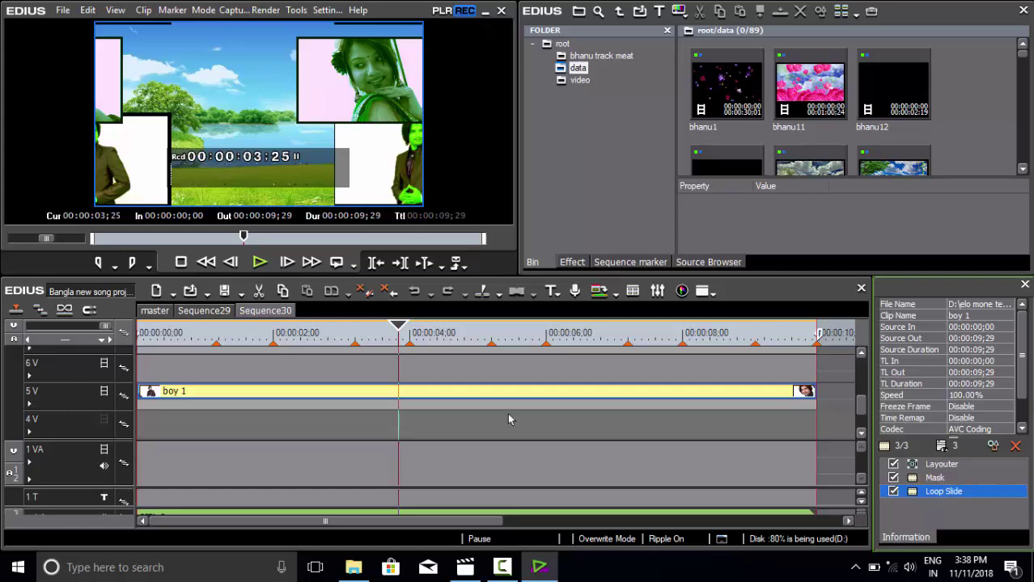
# Switch to Movies & TV and resume playback of the finished video to review the sliding photos.
pyautogui.click(464, 571)
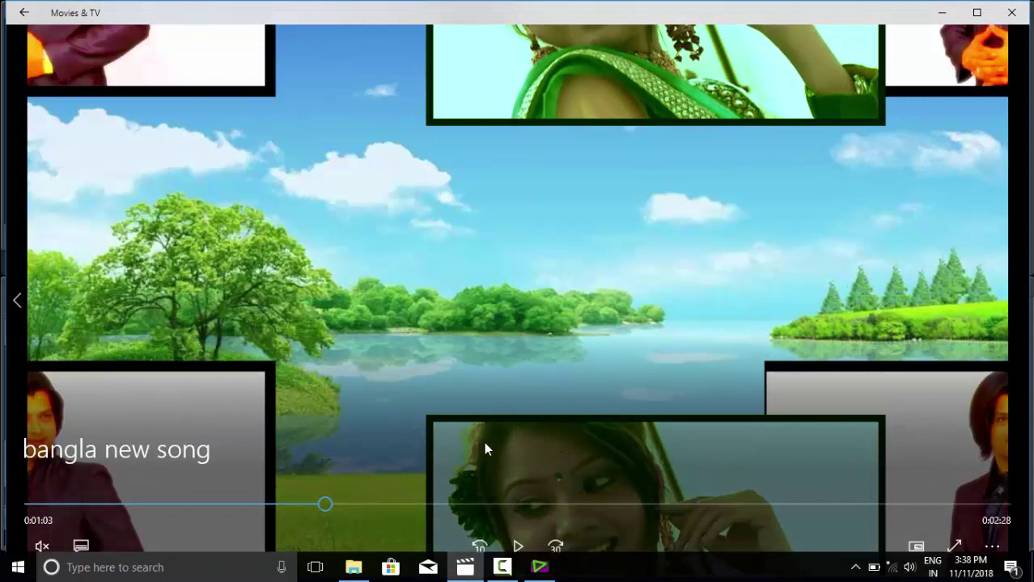
pyautogui.click(527, 430)
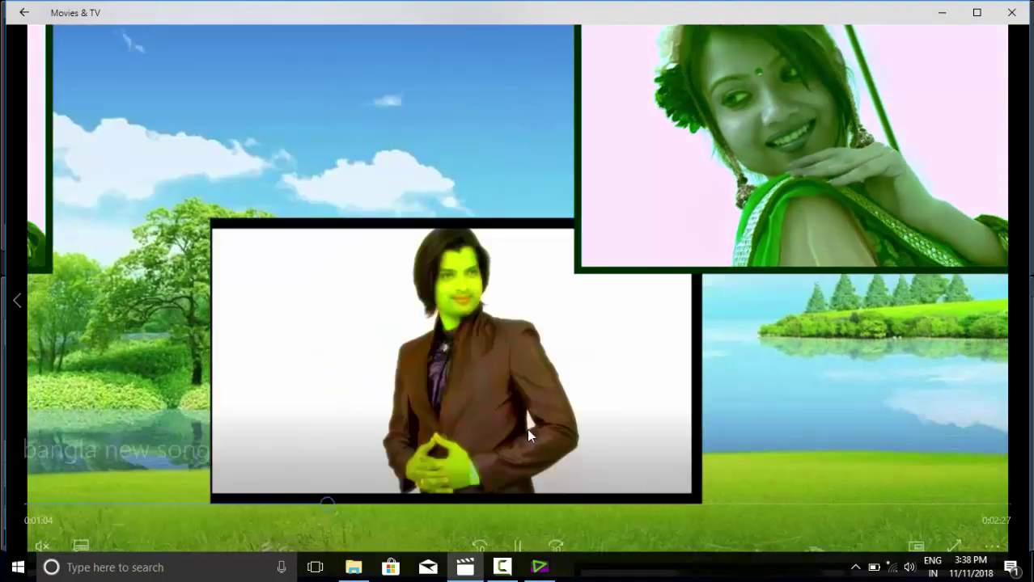
# Pause and resume the finished video repeatedly from about 0:01:04 to 0:01:09 to examine how the bordered photos slide over the landscape.
pyautogui.click(527, 429)
pyautogui.click(527, 428)
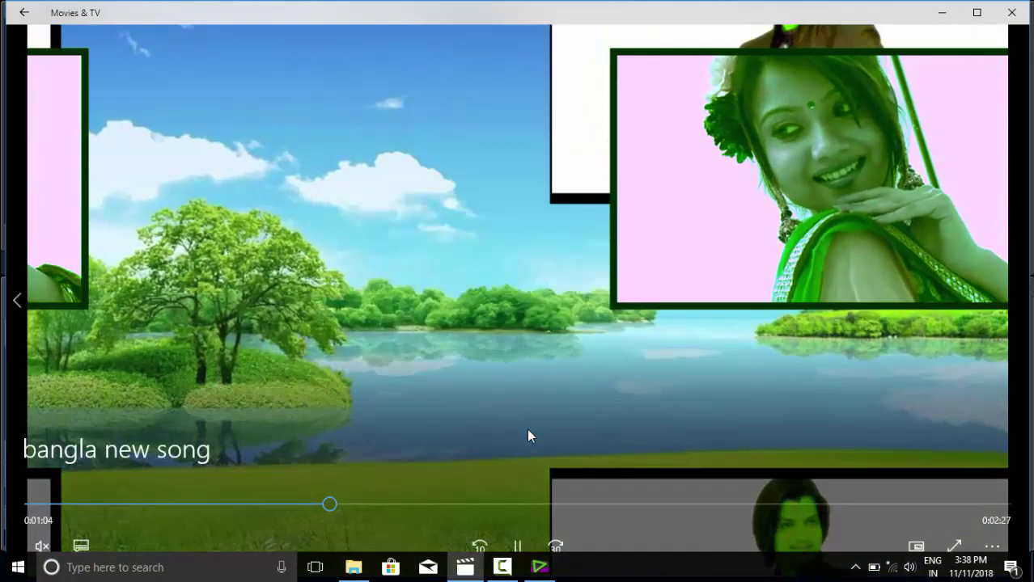
pyautogui.click(527, 429)
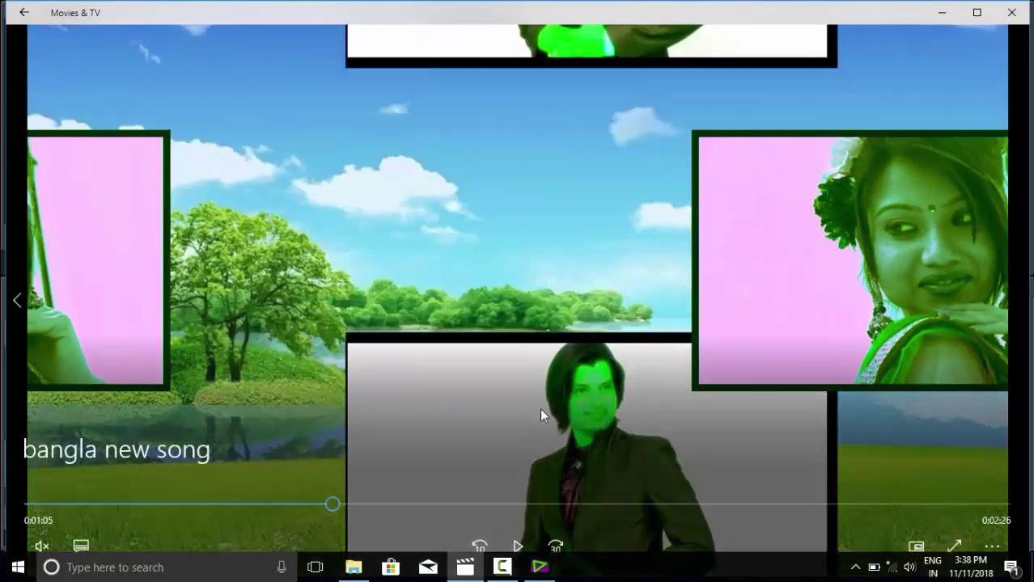
pyautogui.click(541, 414)
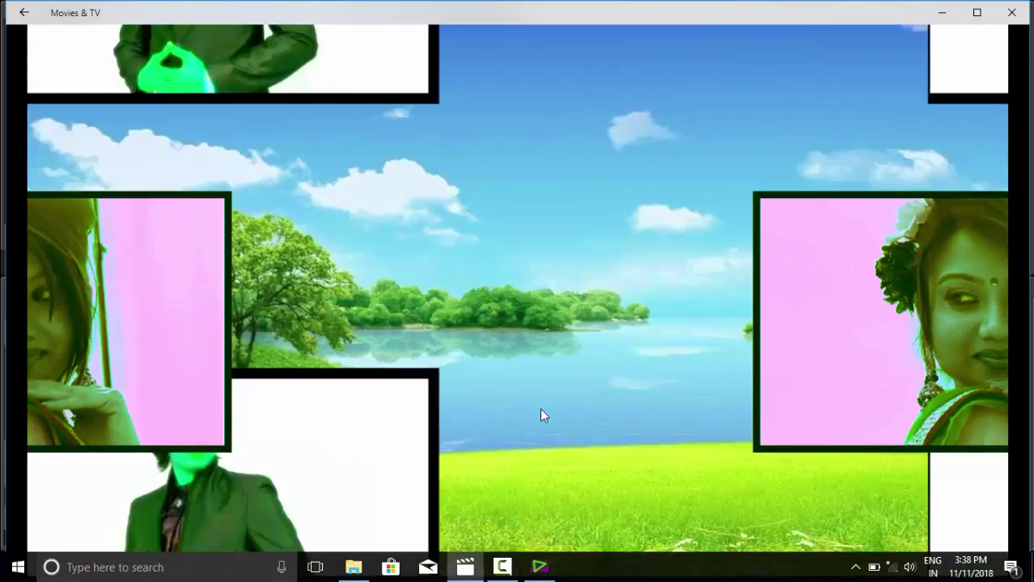
pyautogui.click(541, 411)
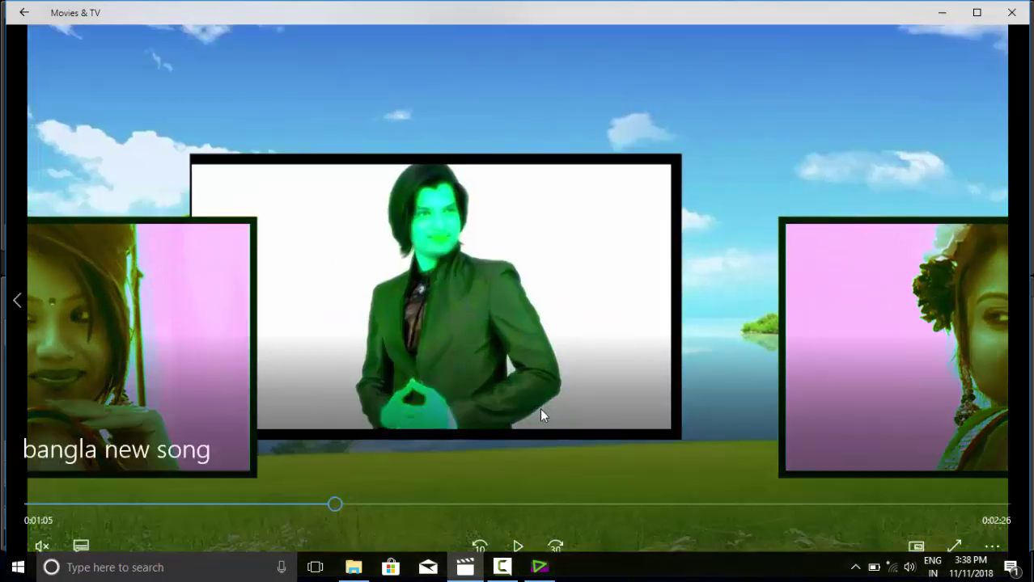
pyautogui.click(540, 411)
pyautogui.click(540, 411)
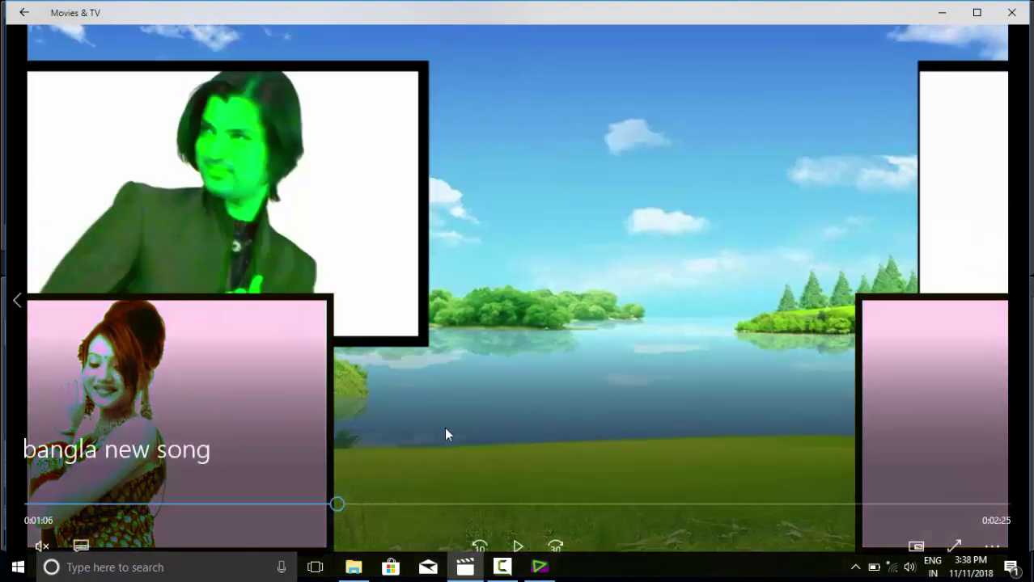
pyautogui.click(314, 270)
pyautogui.click(314, 269)
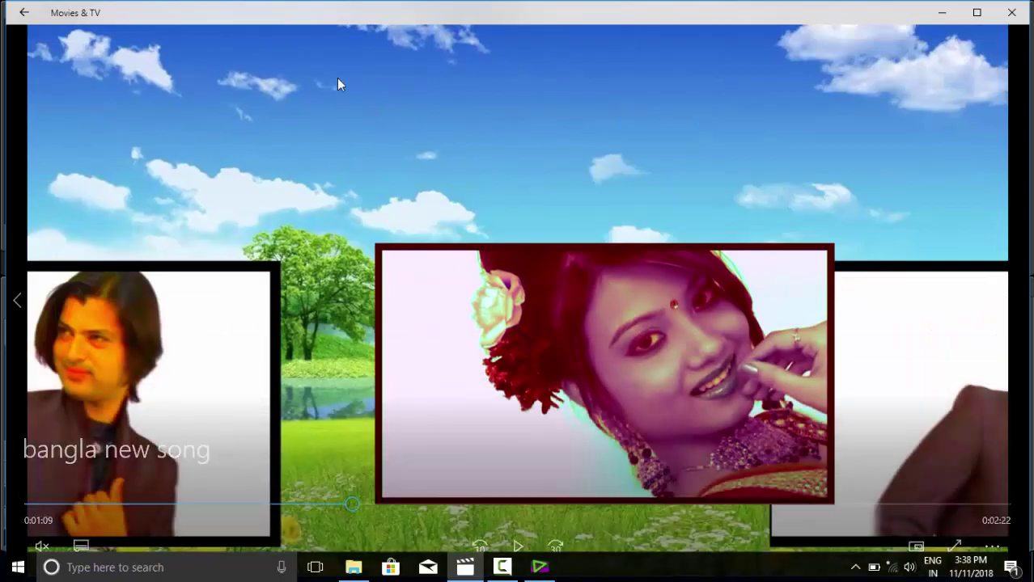
pyautogui.click(338, 84)
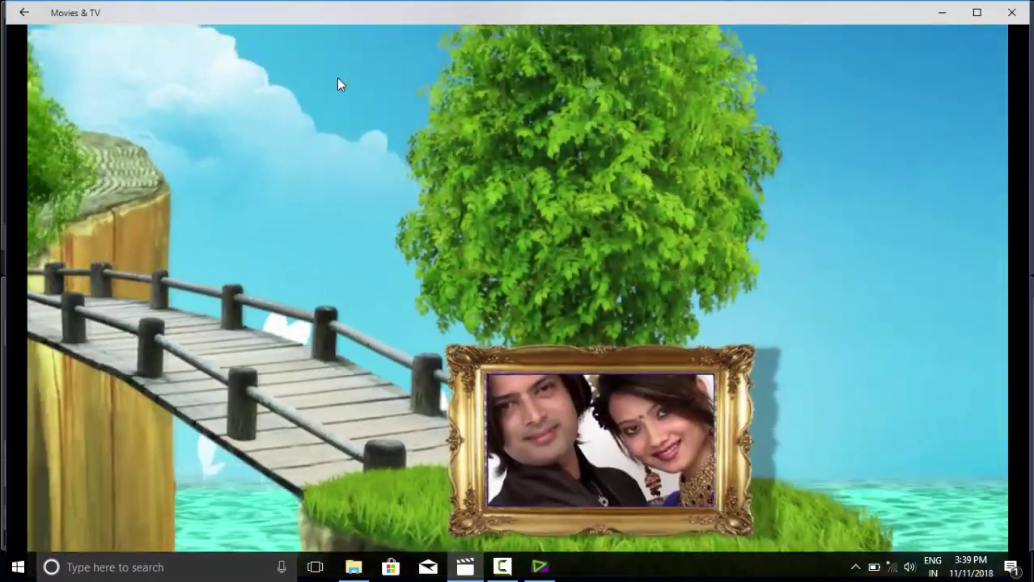
pyautogui.moveTo(509, 321)
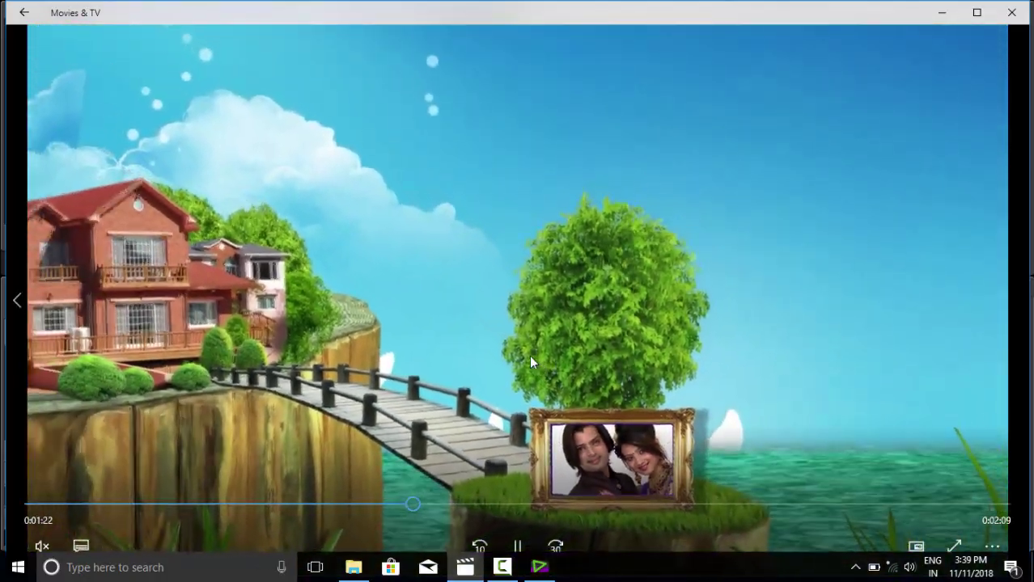
pyautogui.click(501, 568)
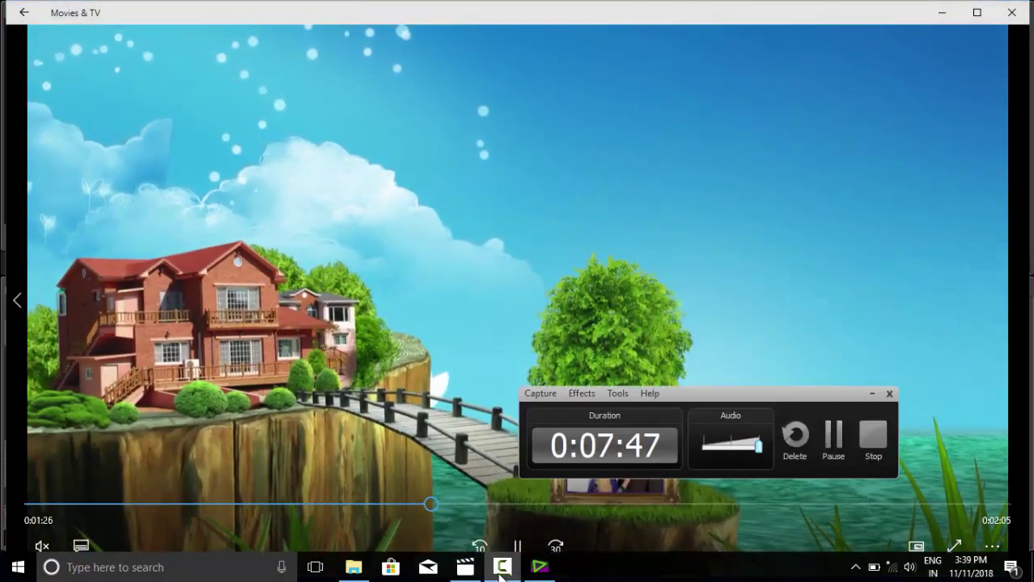
pyautogui.click(502, 568)
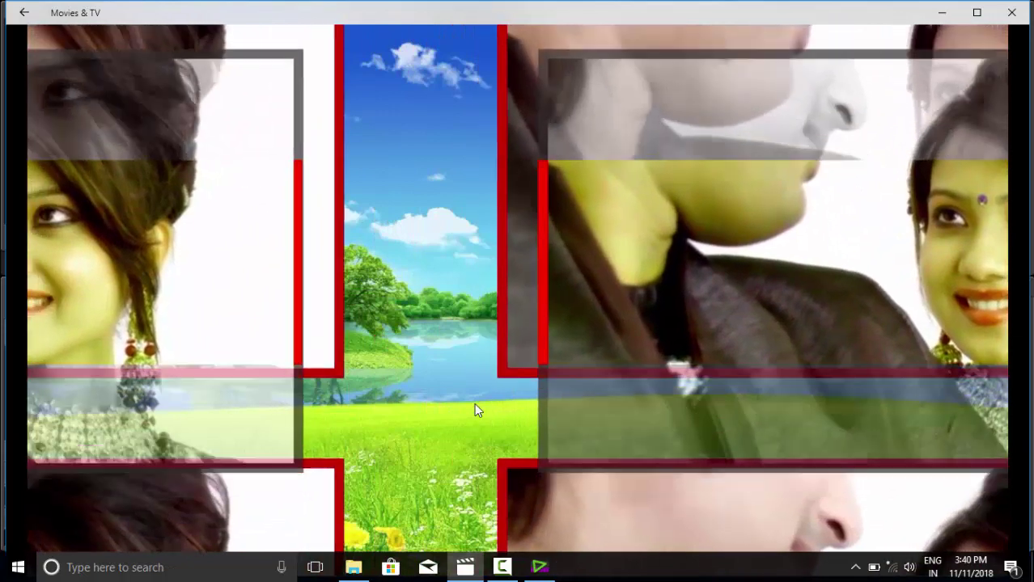
# Review the later photo effects in the finished video and pause at the triangular photo layout at 0:03:14.
pyautogui.click(474, 403)
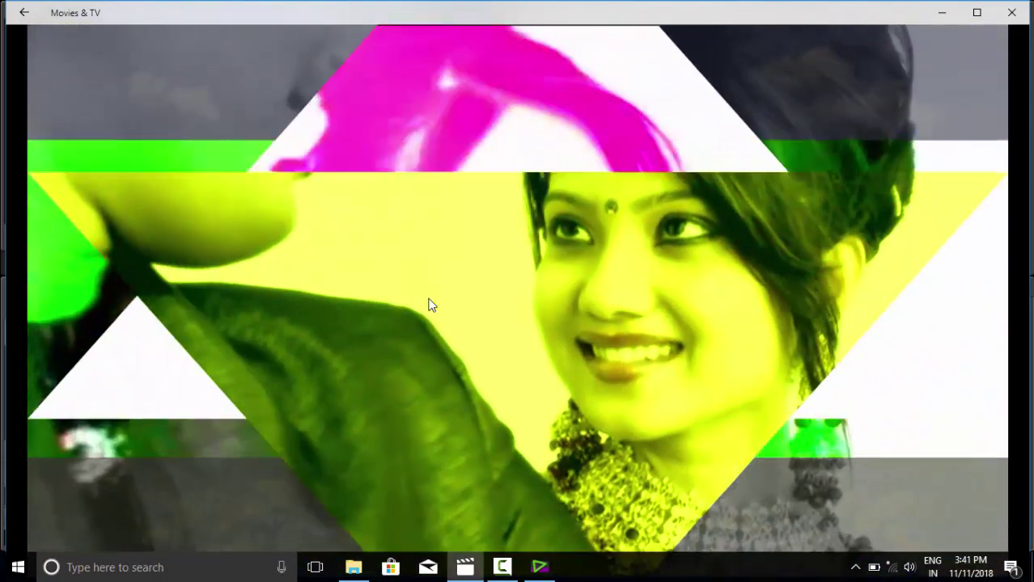
pyautogui.click(428, 303)
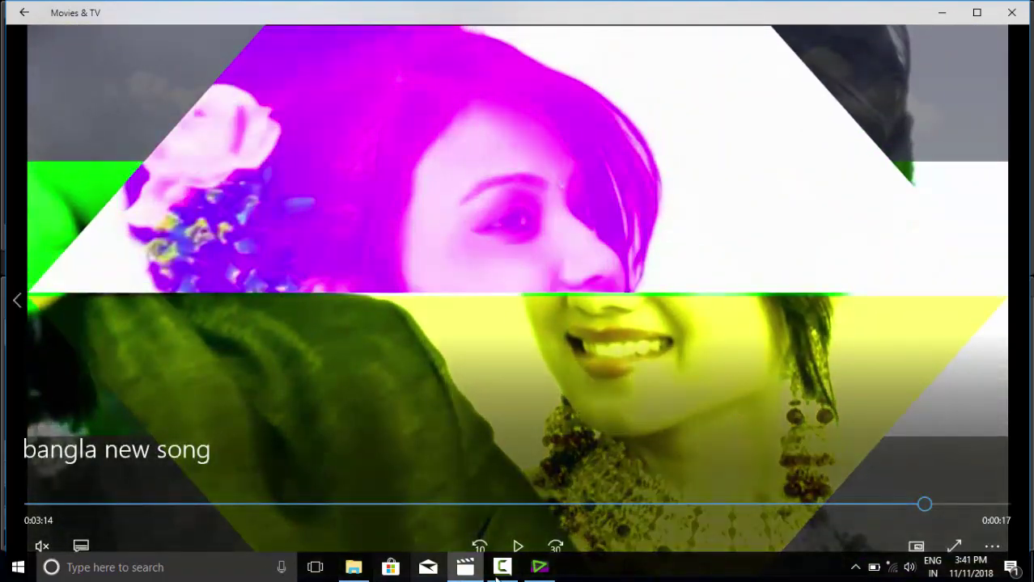
# Switch to EDIUS and look through the black-and-white matte shapes in the bhanu track meat bin folder, down to bhanu7.3.
pyautogui.click(538, 571)
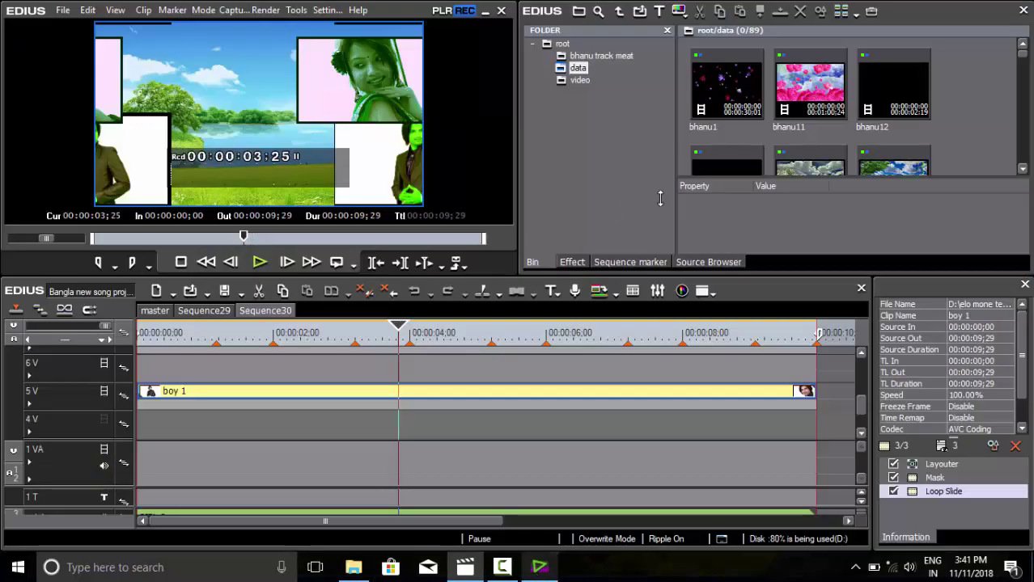
pyautogui.click(599, 58)
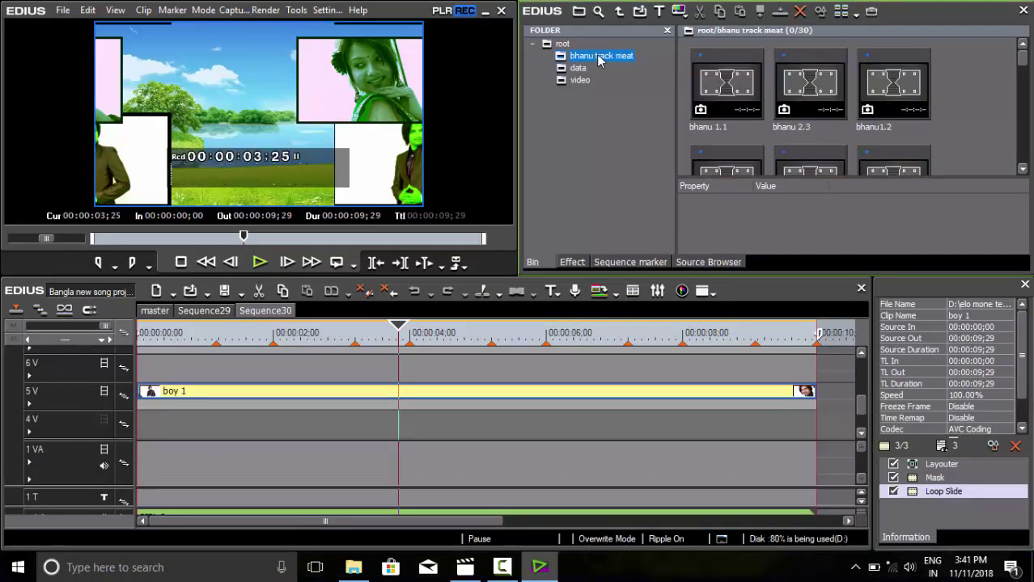
pyautogui.click(1024, 68)
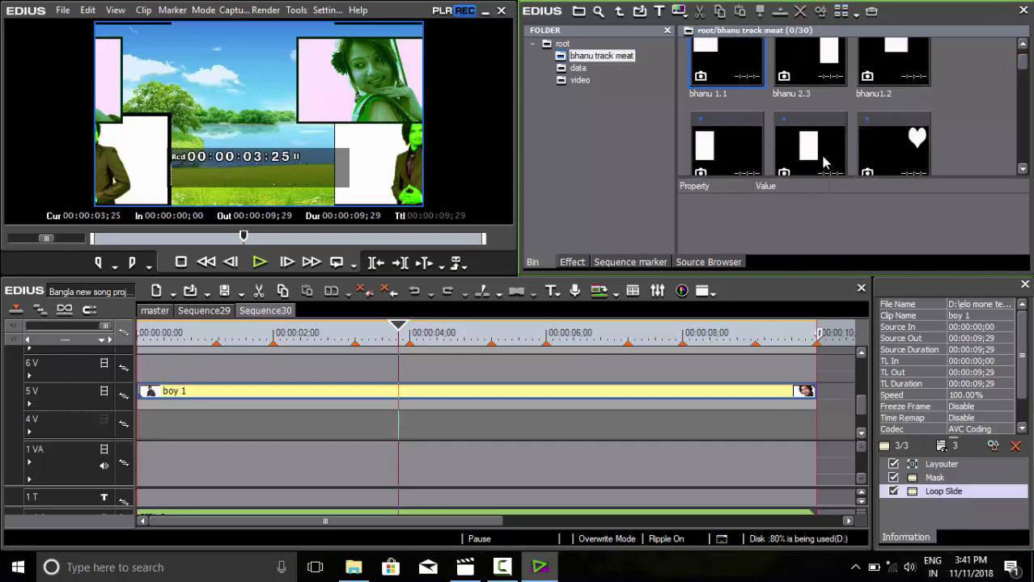
pyautogui.moveTo(1026, 69); pyautogui.dragTo(1024, 90)
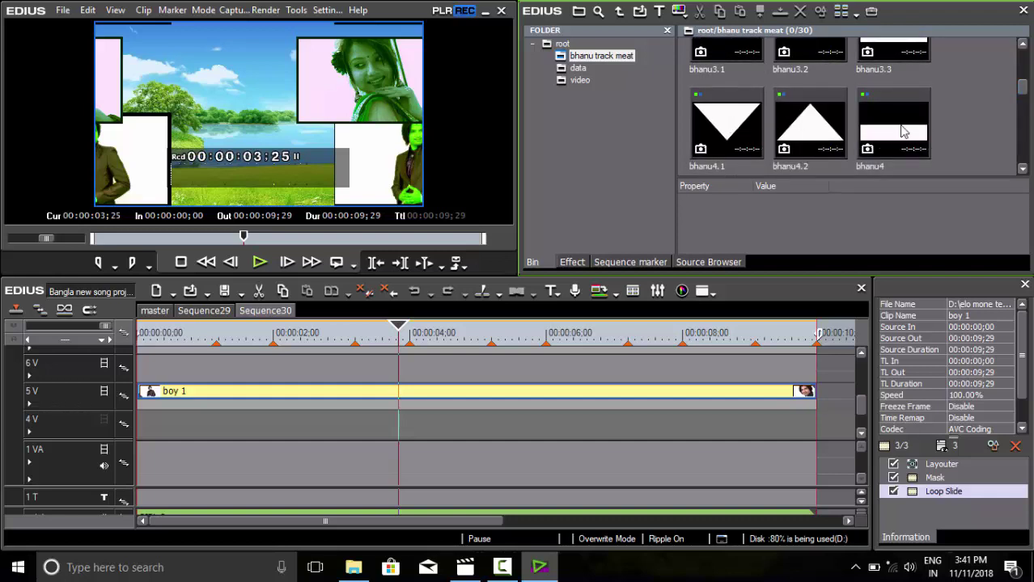
pyautogui.moveTo(1026, 89); pyautogui.dragTo(1024, 169)
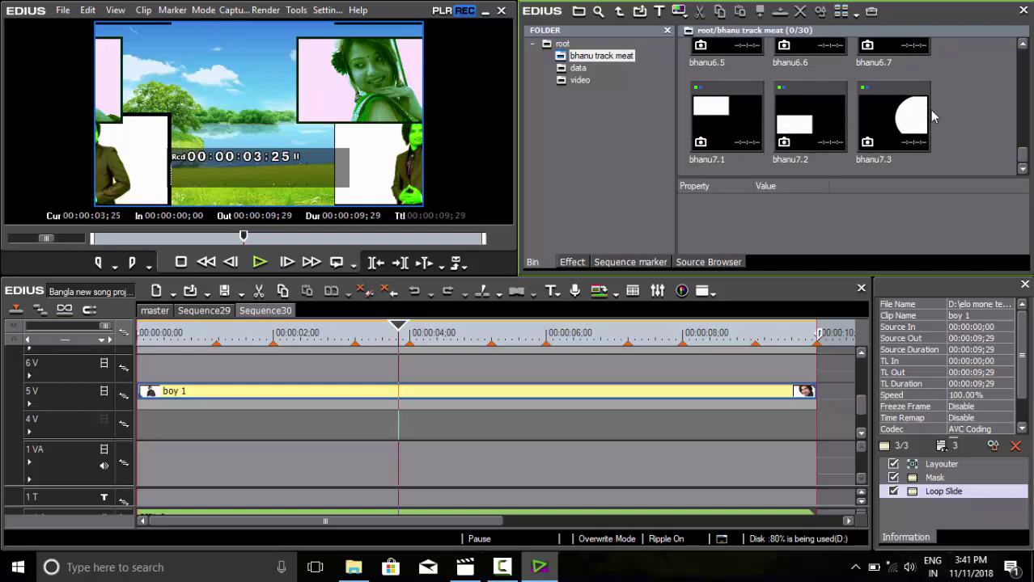
# Switch to Movies & TV and play the rest of the finished video to its end.
pyautogui.click(465, 569)
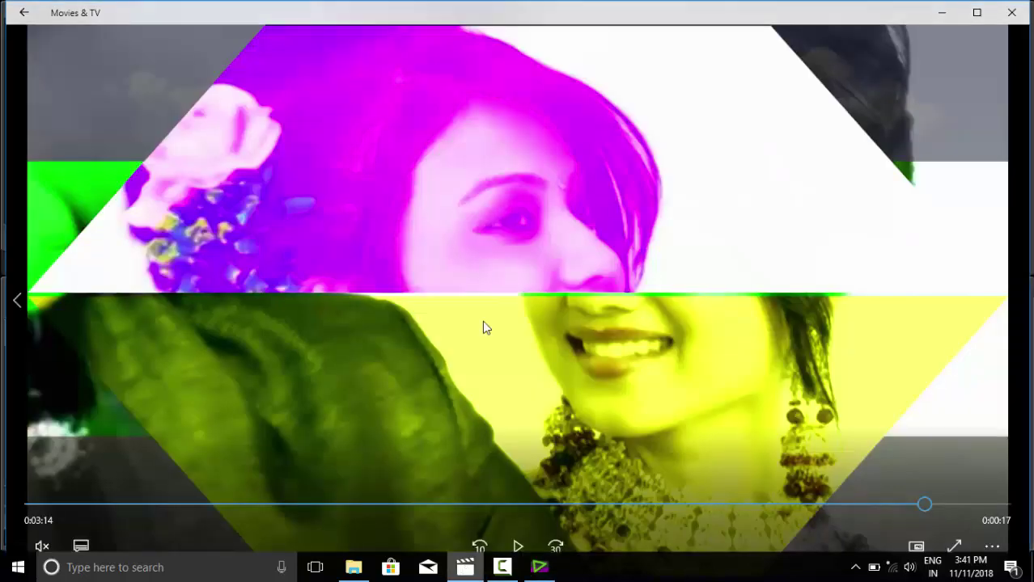
pyautogui.click(507, 272)
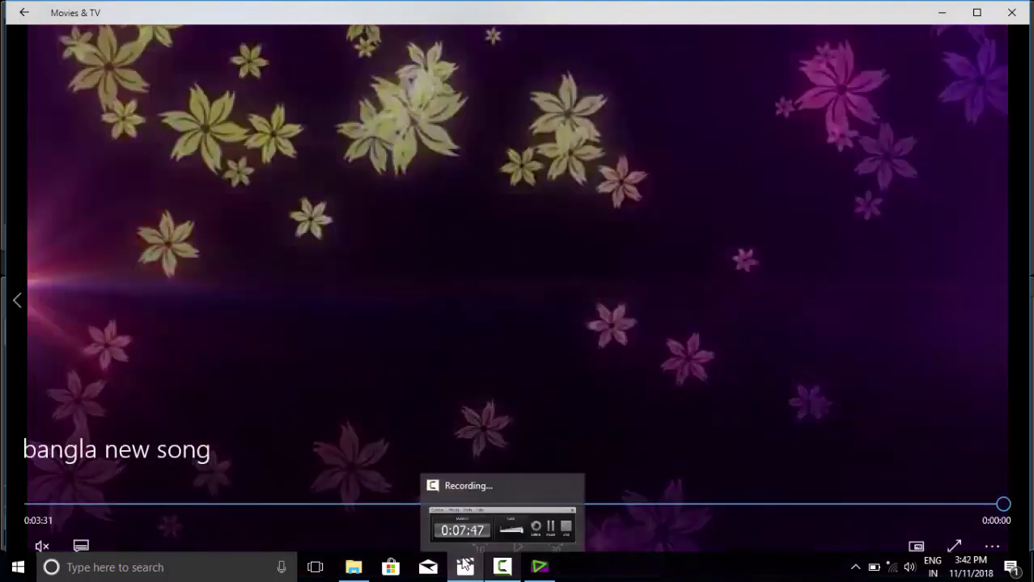
# Switch to EDIUS and look through the couple, boy and girl clips in the video bin folder.
pyautogui.click(541, 572)
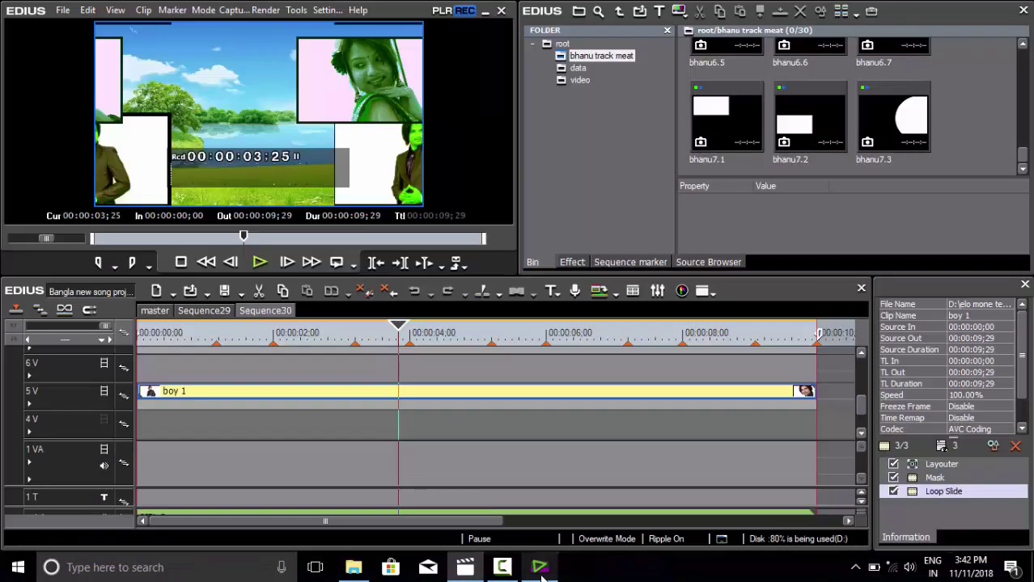
pyautogui.click(579, 82)
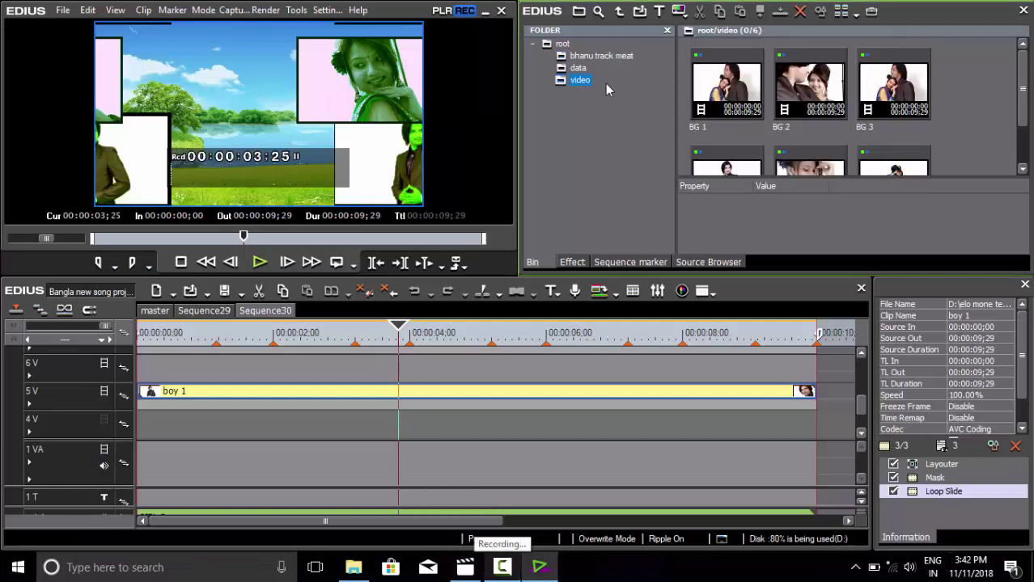
pyautogui.scroll(-2, 987, 139)
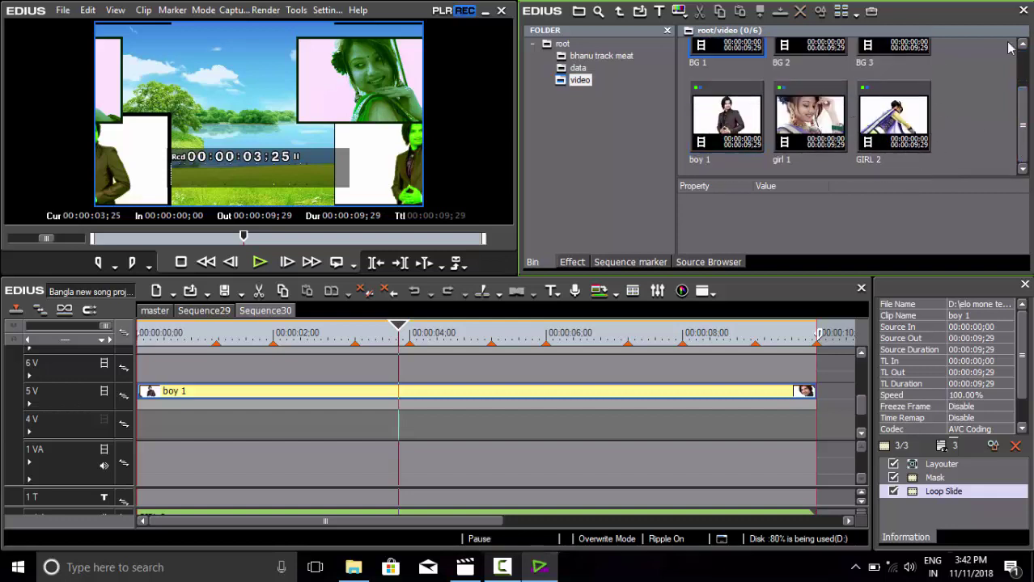
pyautogui.moveTo(1025, 134); pyautogui.dragTo(1027, 79)
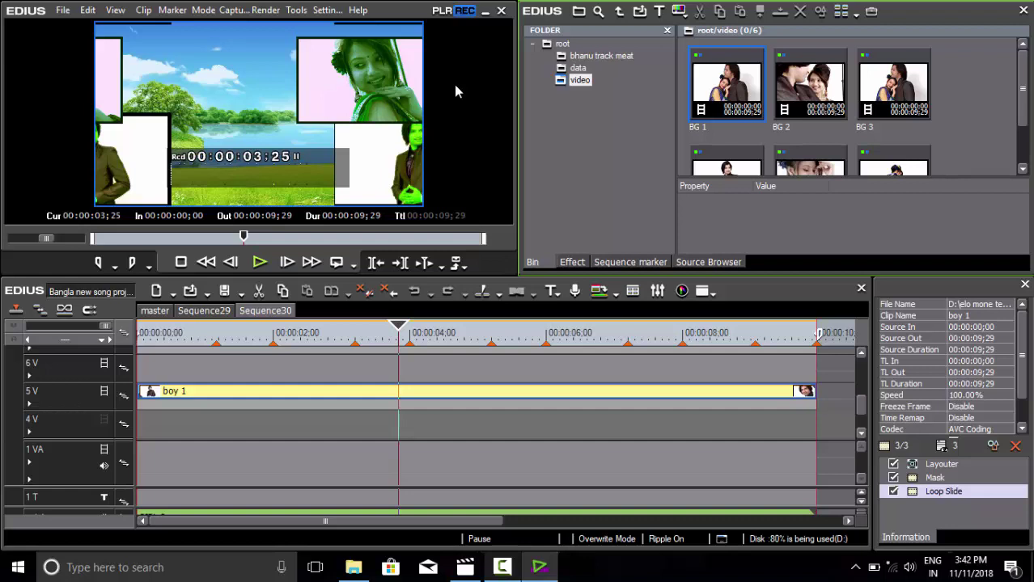
pyautogui.click(502, 567)
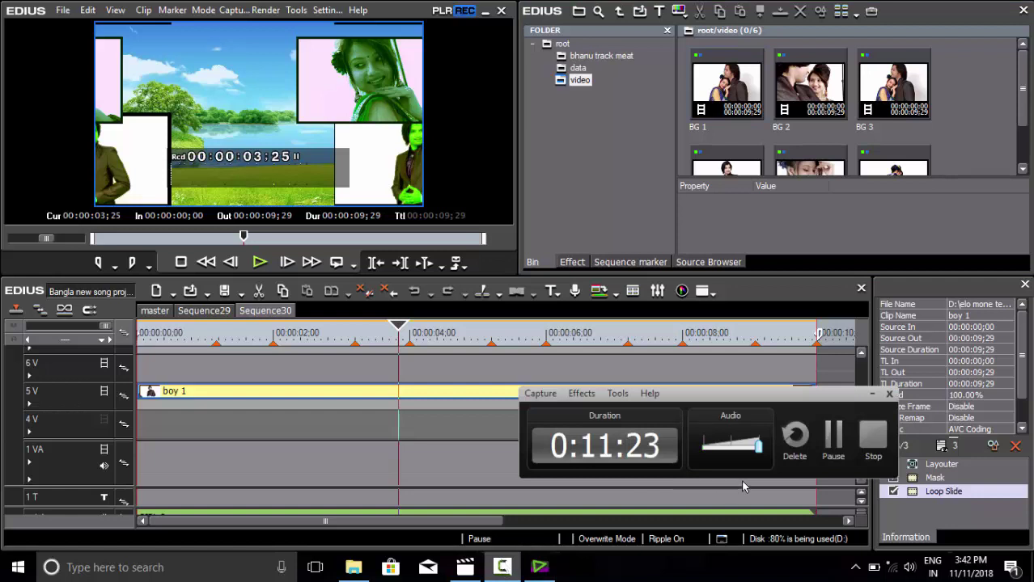